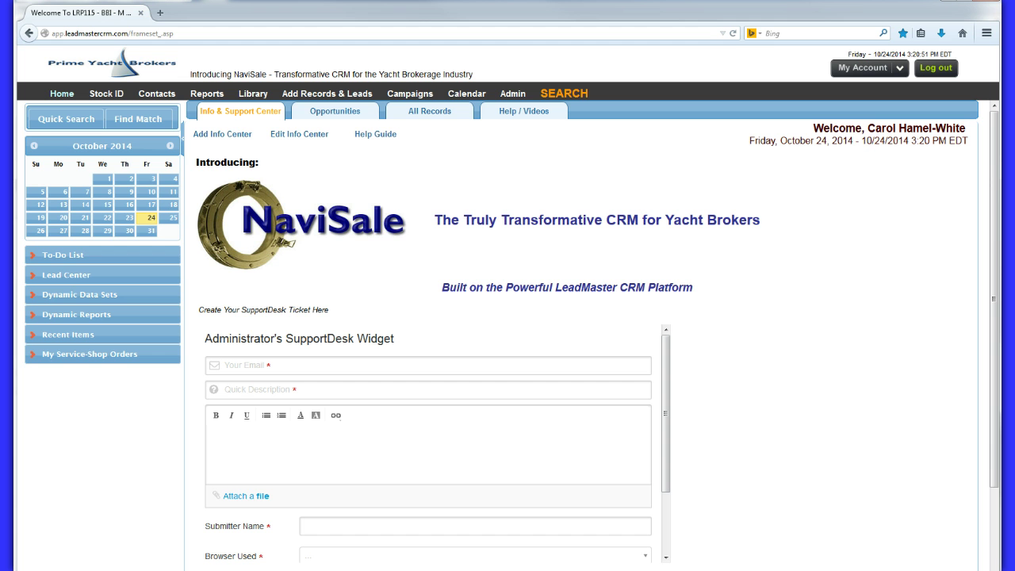
View the Opportunities and All Records dashboards, ending back at the Info & Support Center.
{"action": "left_click", "coordinate": [340, 113]}
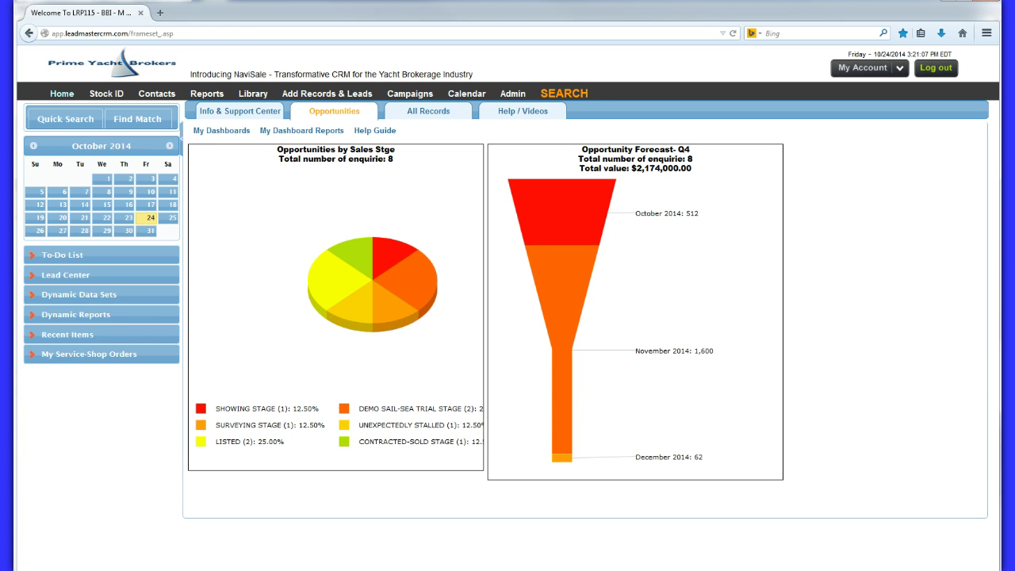
{"action": "left_click", "coordinate": [440, 115]}
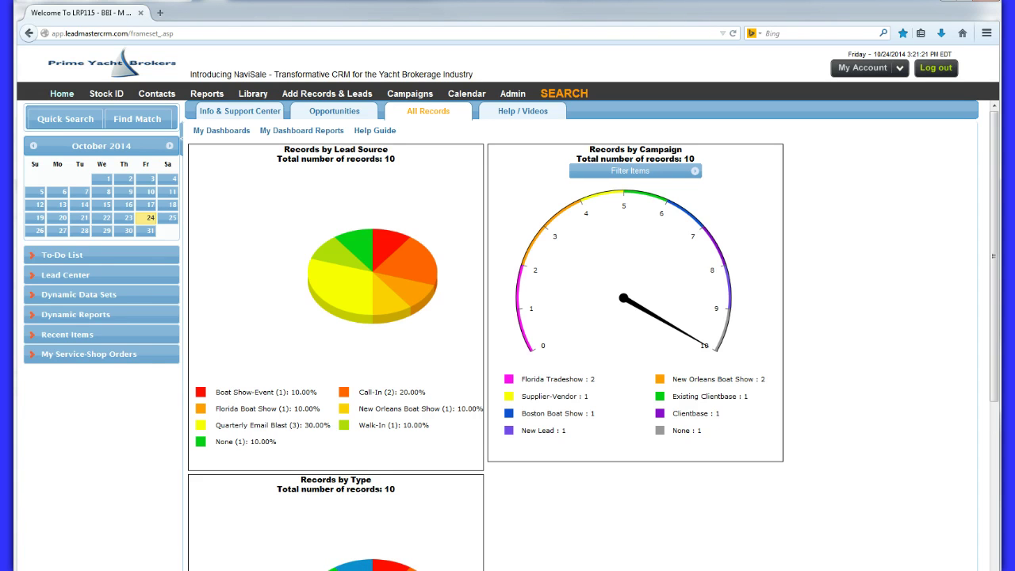
{"action": "left_click", "coordinate": [243, 115]}
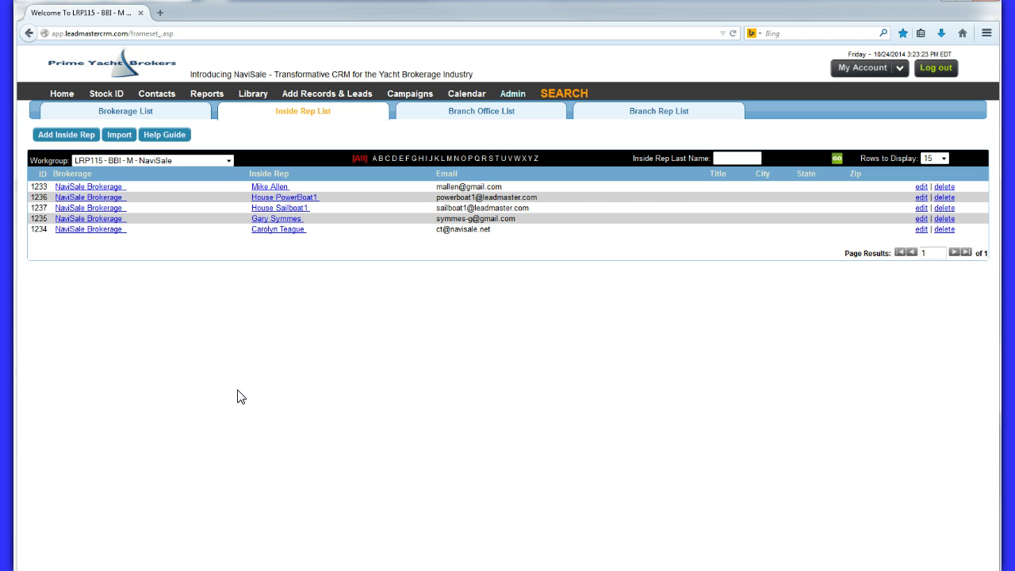
Look through the administration lists of inside reps, branch offices and branch reps.
{"action": "left_click", "coordinate": [238, 374]}
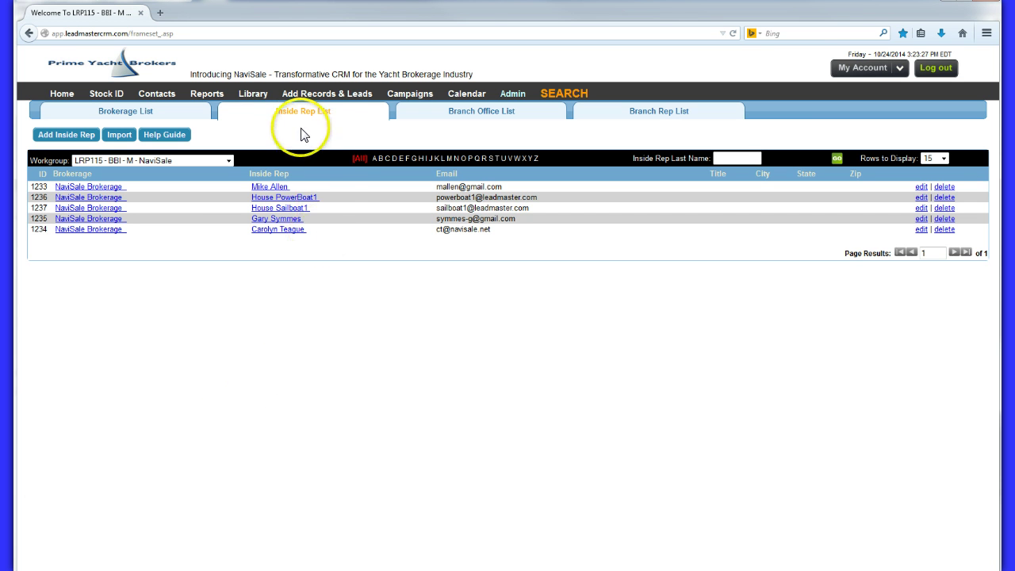
{"action": "left_click", "coordinate": [484, 119]}
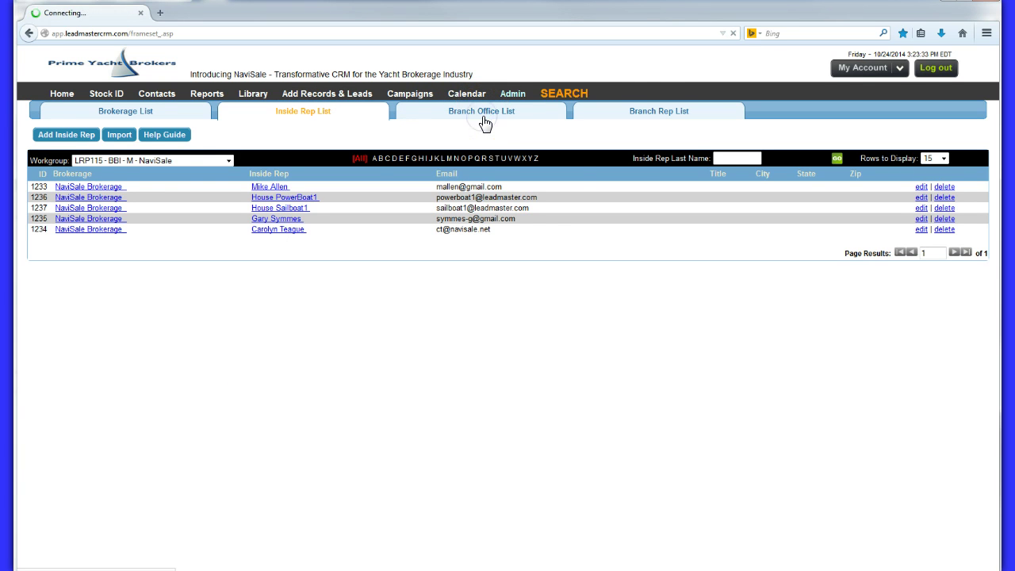
{"action": "left_click", "coordinate": [658, 118]}
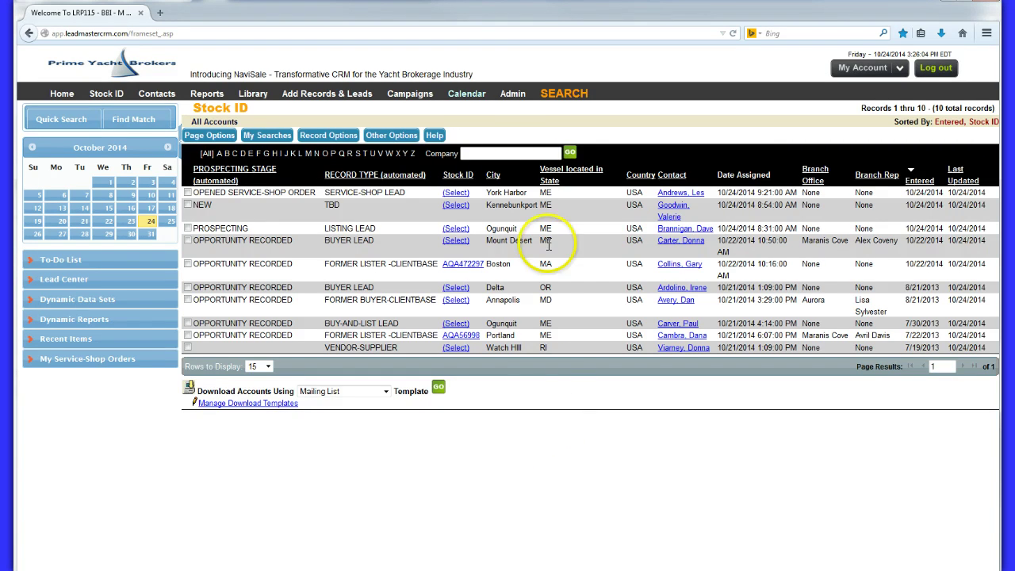
Open the group calendar and display it by week and by month.
{"action": "mouse_move", "coordinate": [466, 99]}
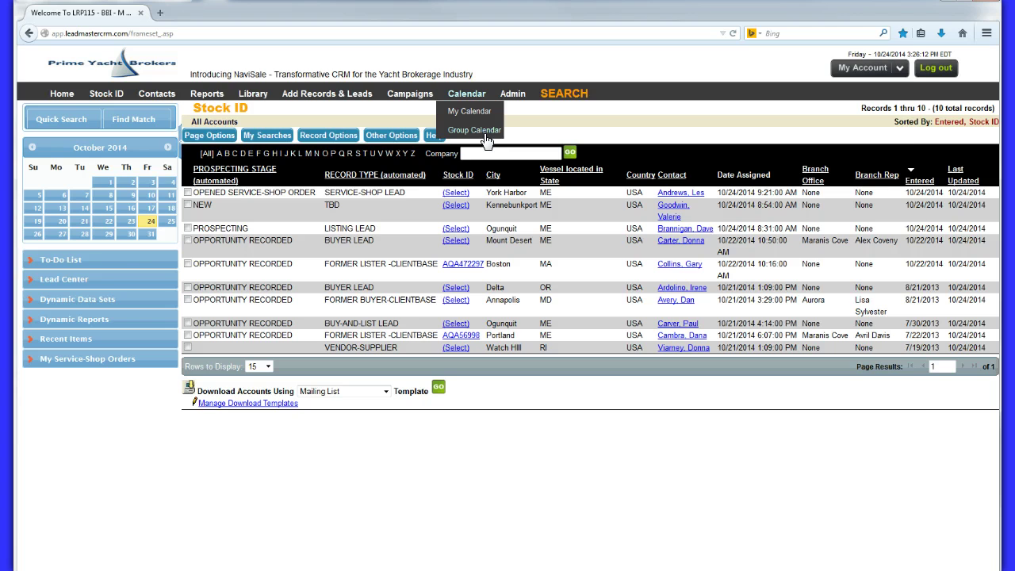
{"action": "left_click", "coordinate": [486, 135]}
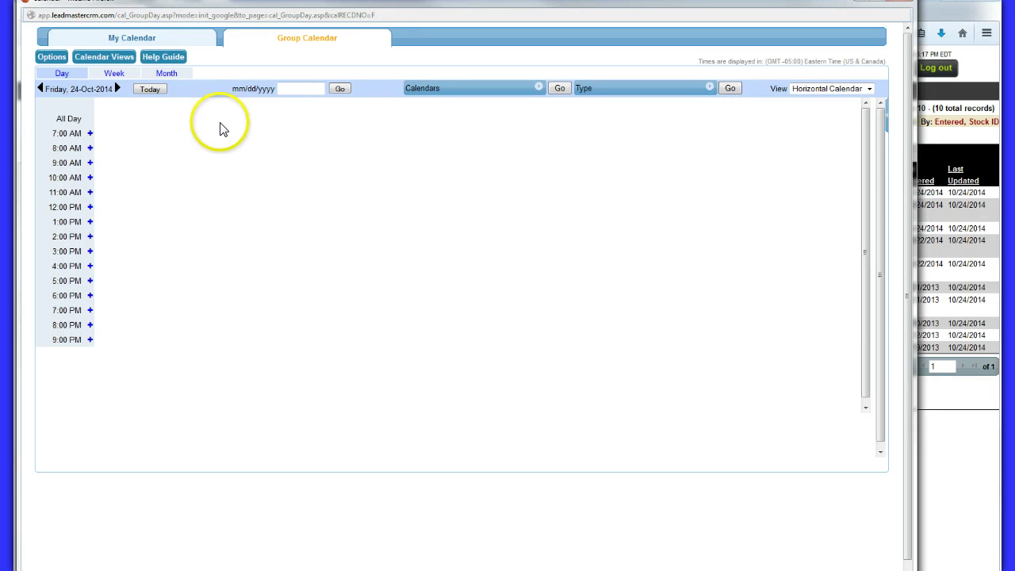
{"action": "left_click", "coordinate": [116, 74]}
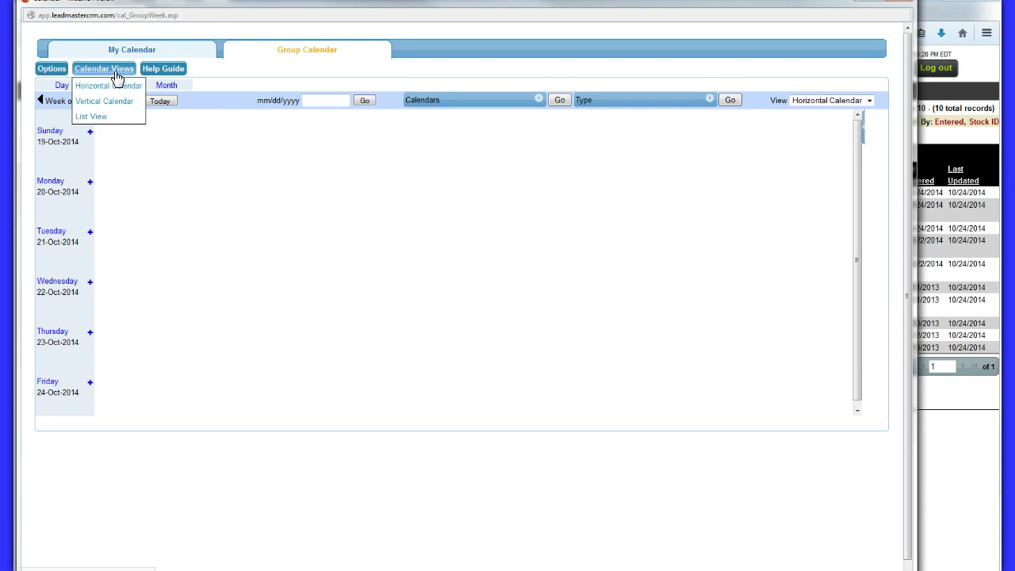
{"action": "left_click", "coordinate": [165, 85]}
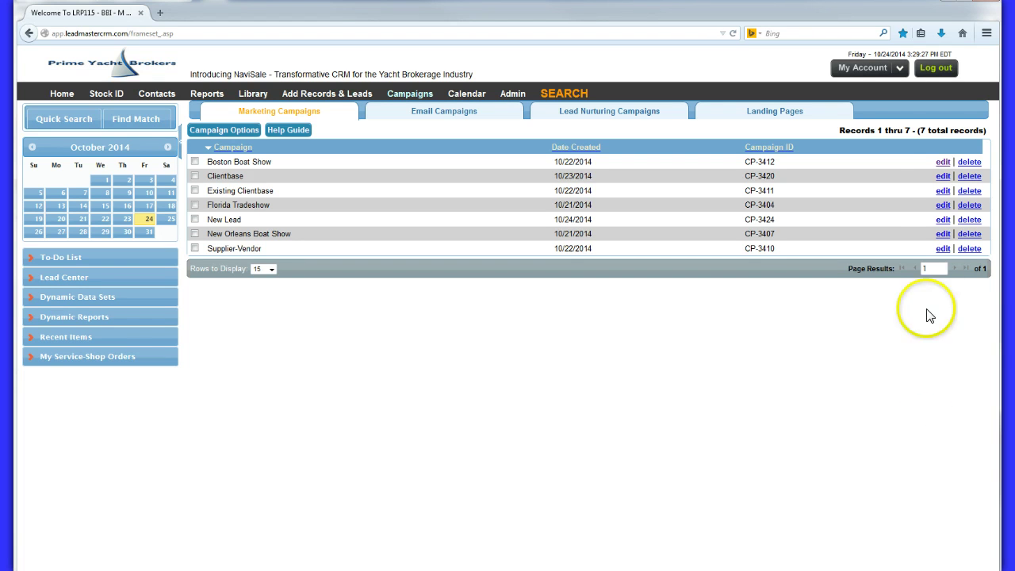
Open the Boston Boat Show marketing campaign for editing.
{"action": "left_click", "coordinate": [942, 163]}
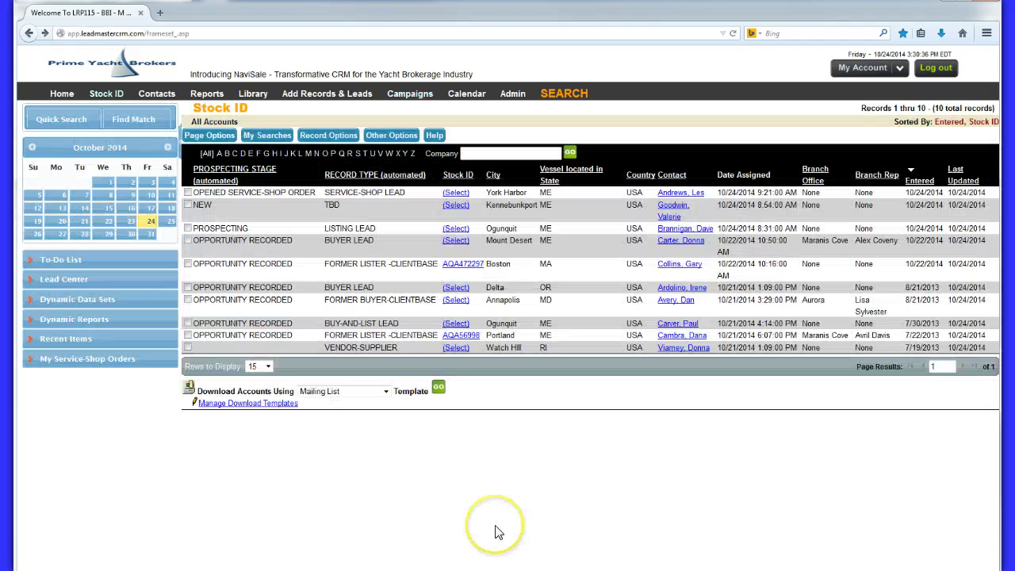
Open the Mount Desert buyer lead's record and review its prospecting actions and its opportunities, highlighting the Opportunity Stage heading.
{"action": "left_click", "coordinate": [701, 242]}
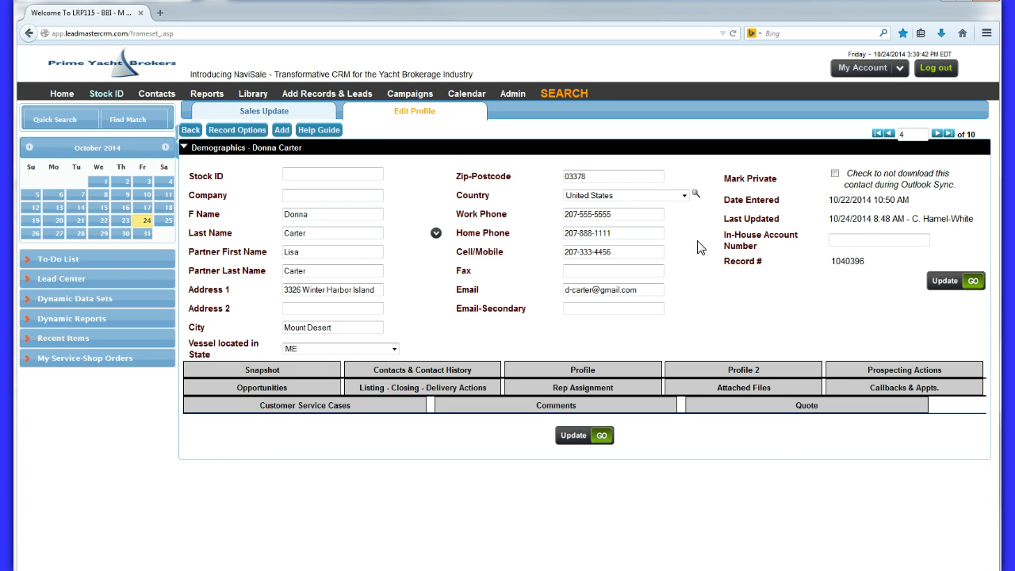
{"action": "left_click", "coordinate": [873, 373]}
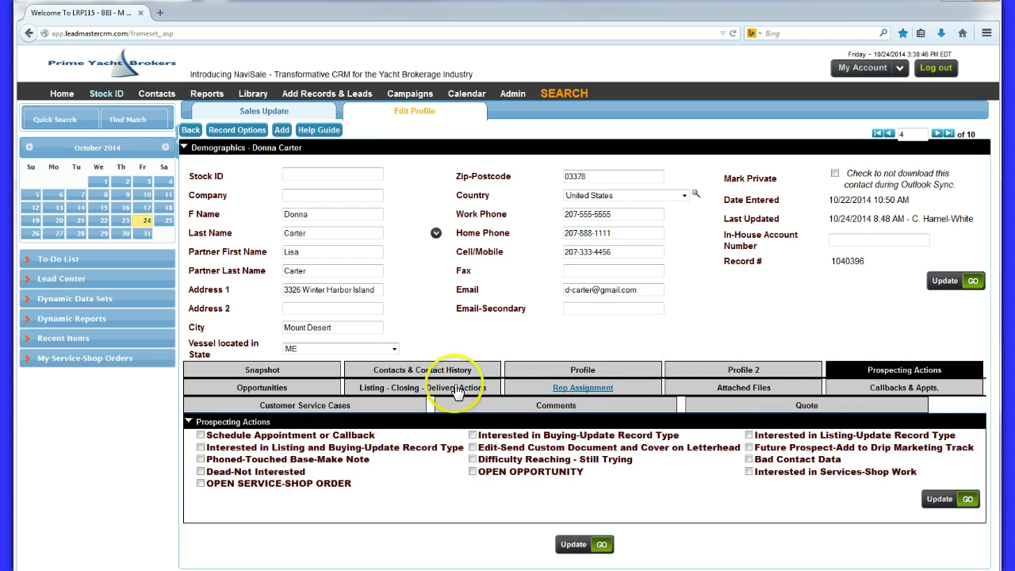
{"action": "left_click", "coordinate": [269, 388]}
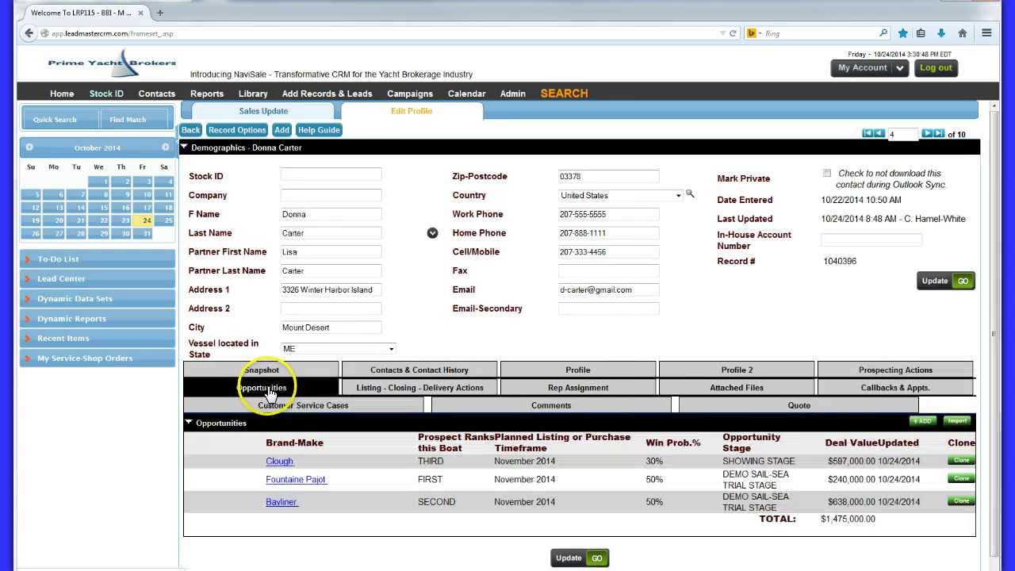
{"action": "left_click", "coordinate": [164, 480]}
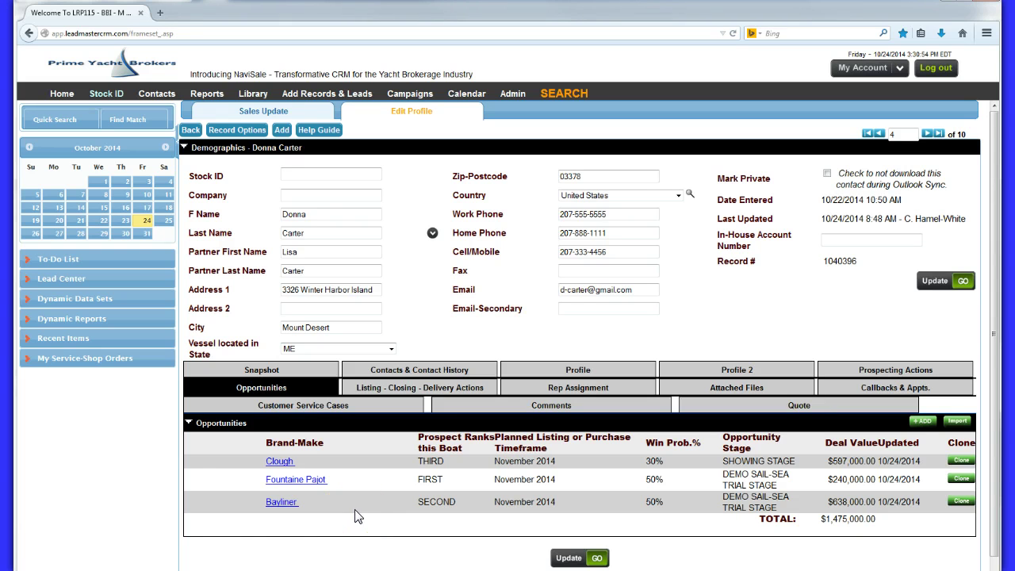
{"action": "left_click", "coordinate": [195, 547]}
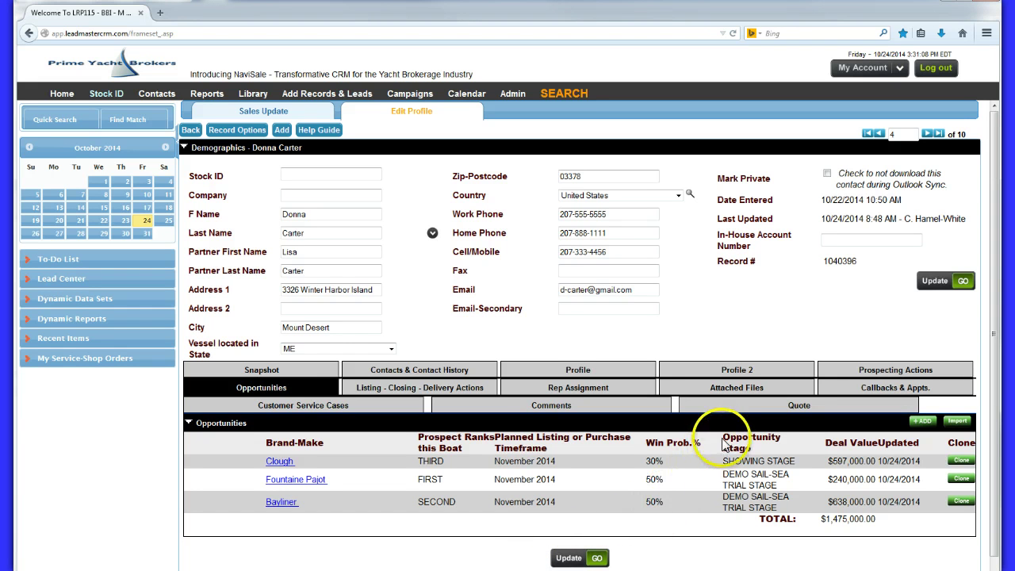
{"action": "left_click_drag", "start_coordinate": [724, 445], "coordinate": [757, 448]}
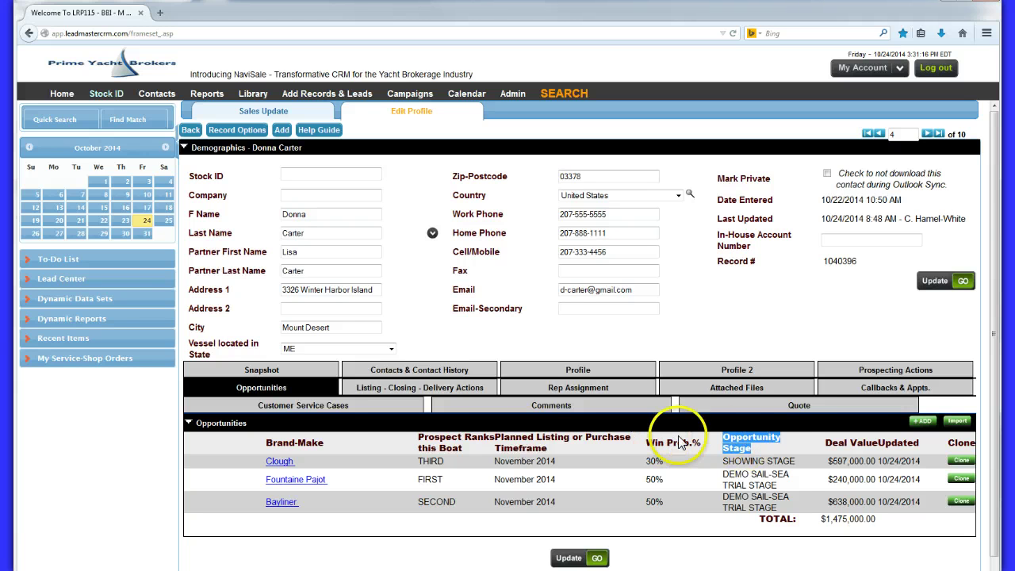
Open the Fountaine Pajot opportunity and examine its stock listing and the prospect's ranking of the boat.
{"action": "left_click", "coordinate": [297, 480]}
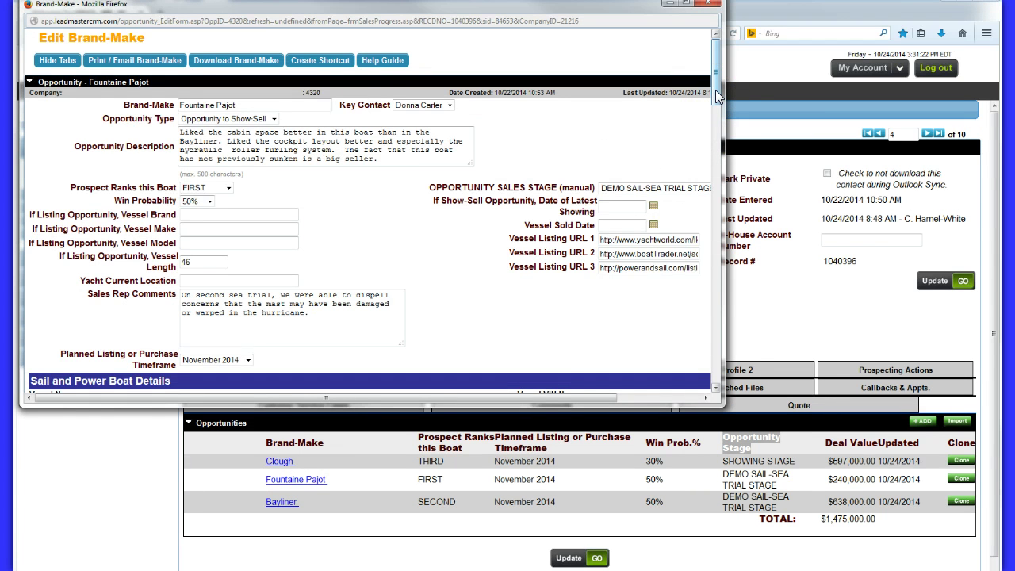
{"action": "left_click_drag", "start_coordinate": [717, 95], "coordinate": [715, 388]}
{"action": "left_click", "coordinate": [187, 379]}
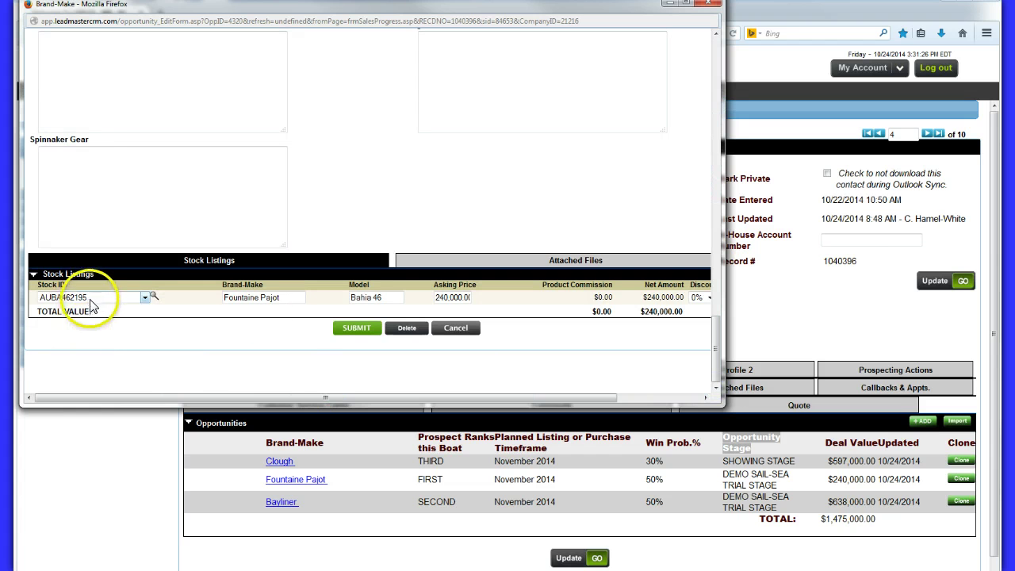
{"action": "left_click_drag", "start_coordinate": [710, 349], "coordinate": [717, 74]}
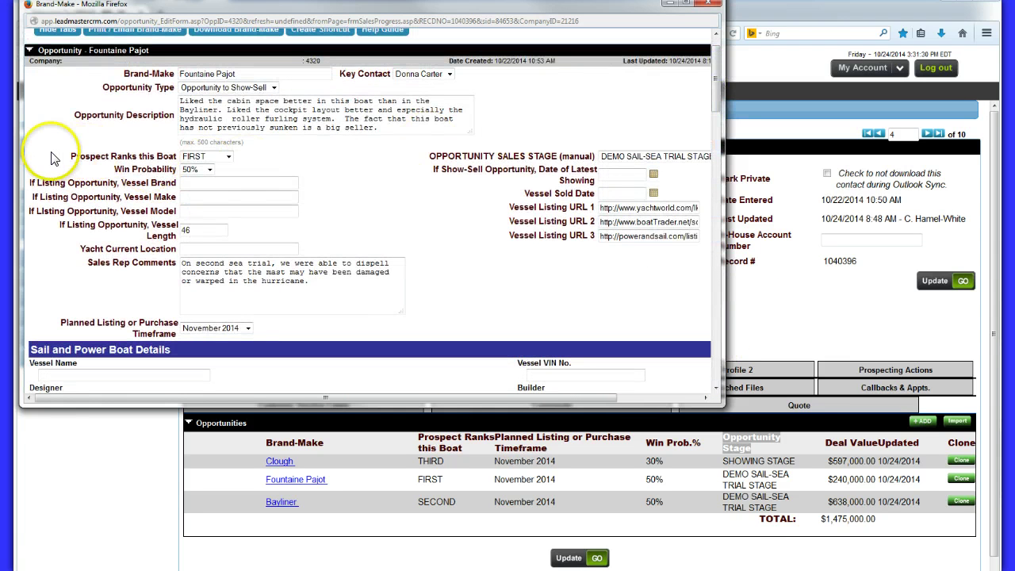
{"action": "left_click_drag", "start_coordinate": [71, 156], "coordinate": [208, 158]}
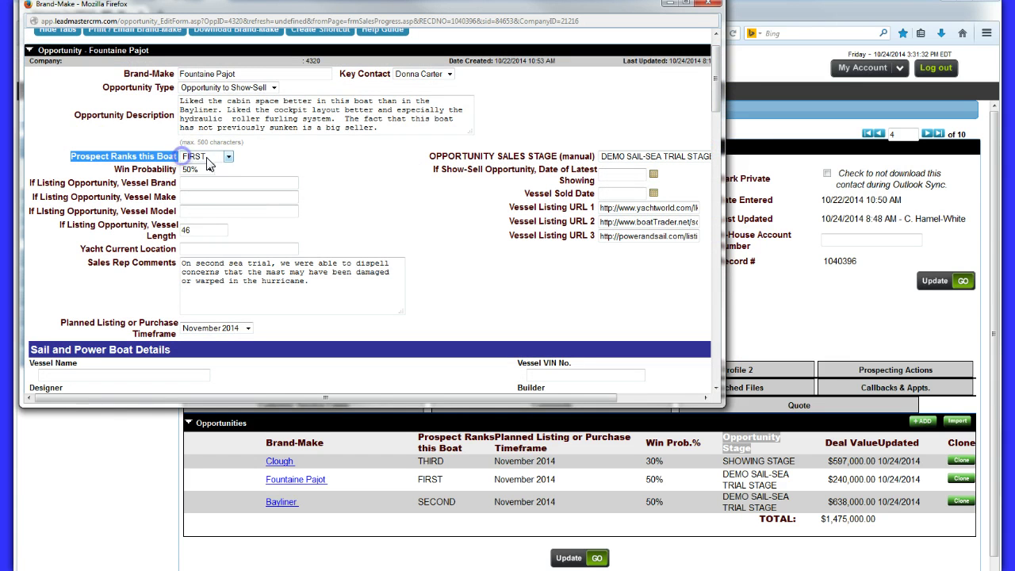
{"action": "left_click", "coordinate": [212, 158]}
{"action": "left_click", "coordinate": [209, 158]}
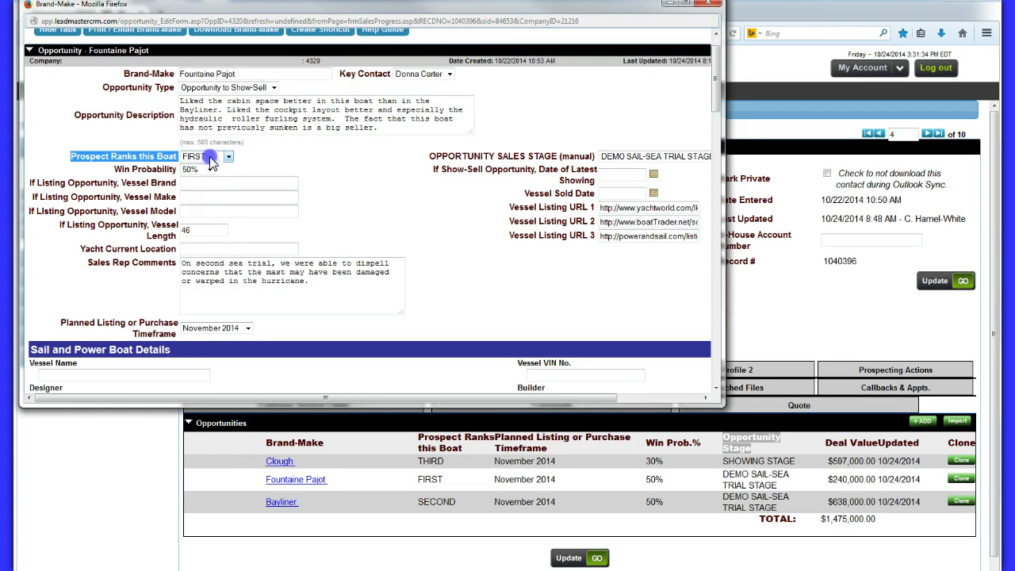
Open the Q4 2014 Opportunity Forecast from the dynamic reports.
{"action": "left_click", "coordinate": [72, 548]}
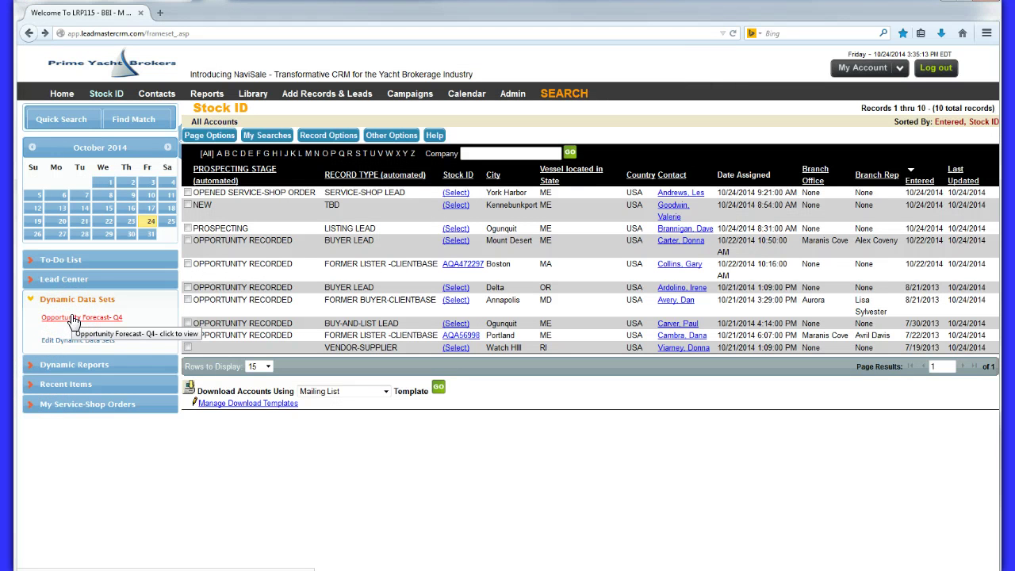
{"action": "left_click", "coordinate": [73, 364]}
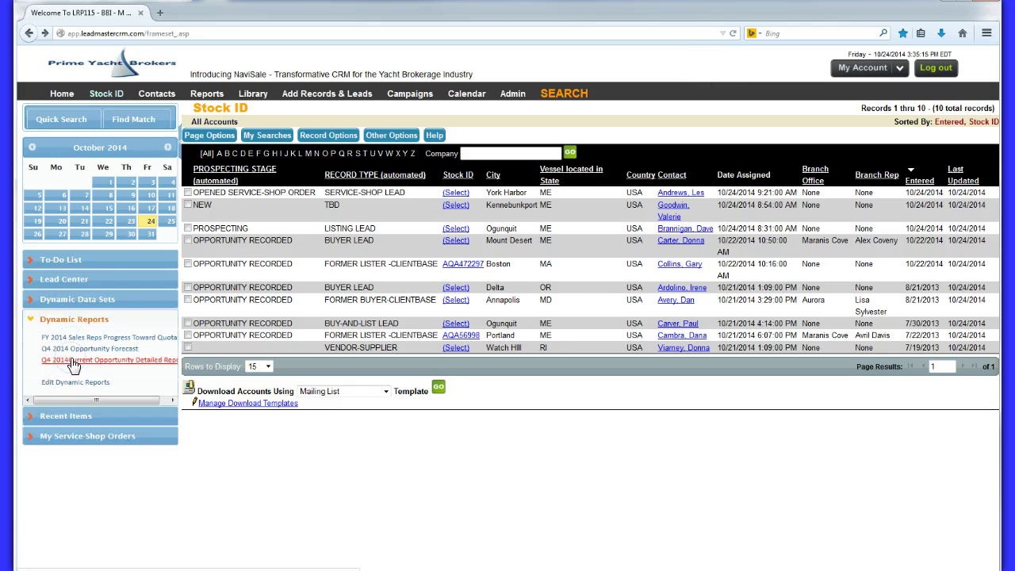
{"action": "left_click", "coordinate": [76, 350]}
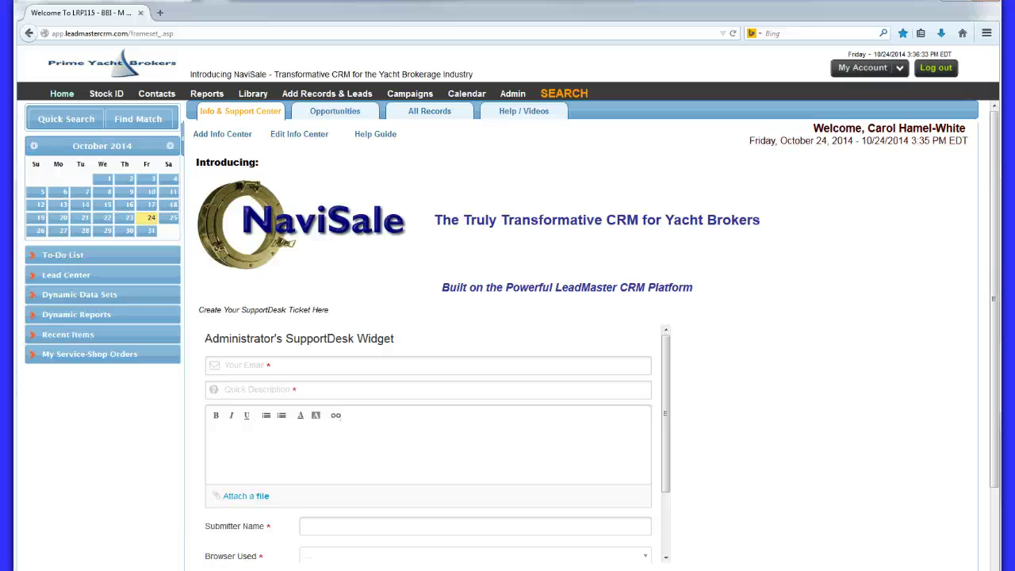
Go to the email campaigns and open the management list of email message templates.
{"action": "mouse_move", "coordinate": [411, 102]}
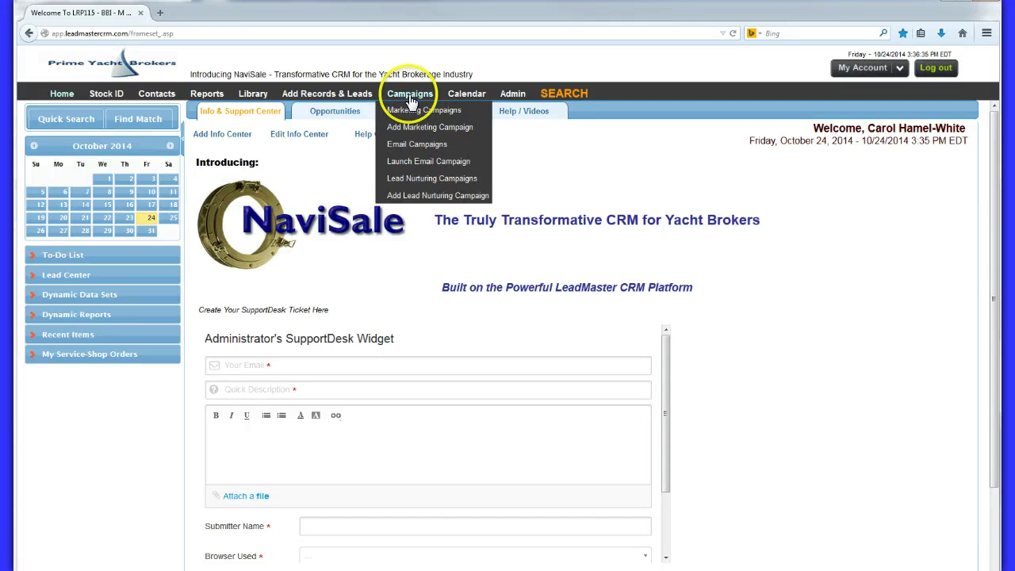
{"action": "left_click", "coordinate": [408, 144]}
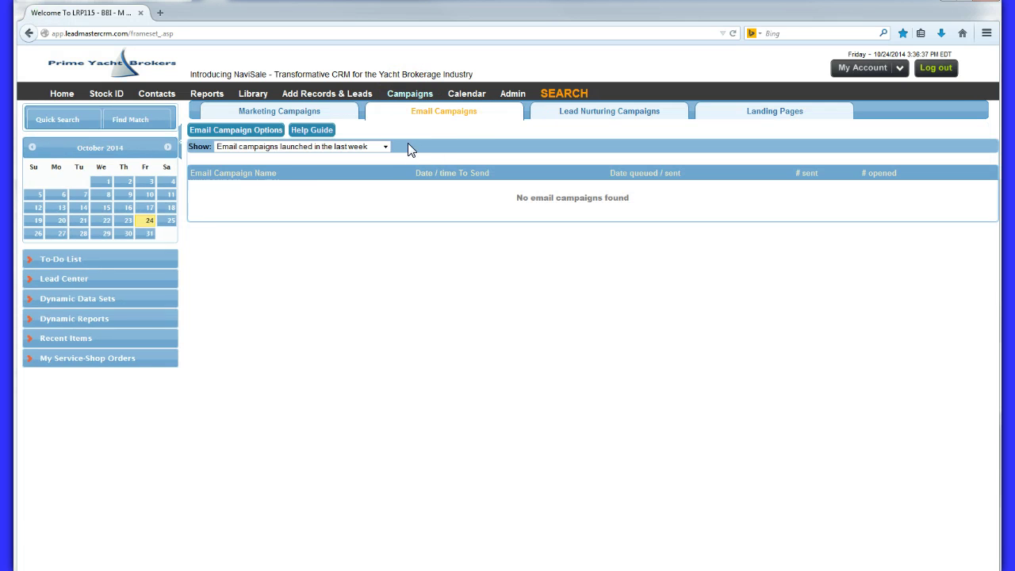
{"action": "mouse_move", "coordinate": [268, 131]}
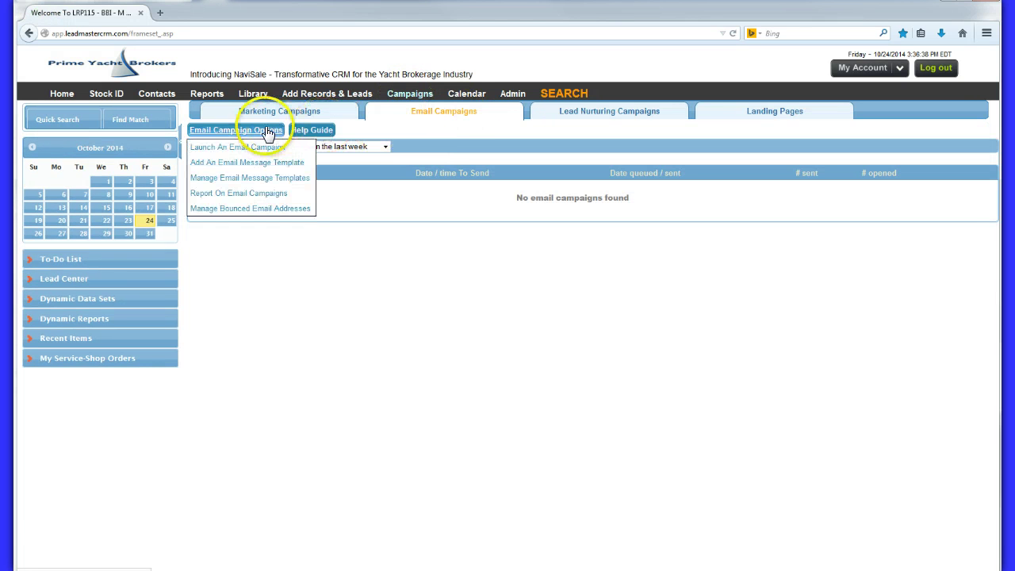
{"action": "left_click", "coordinate": [263, 179]}
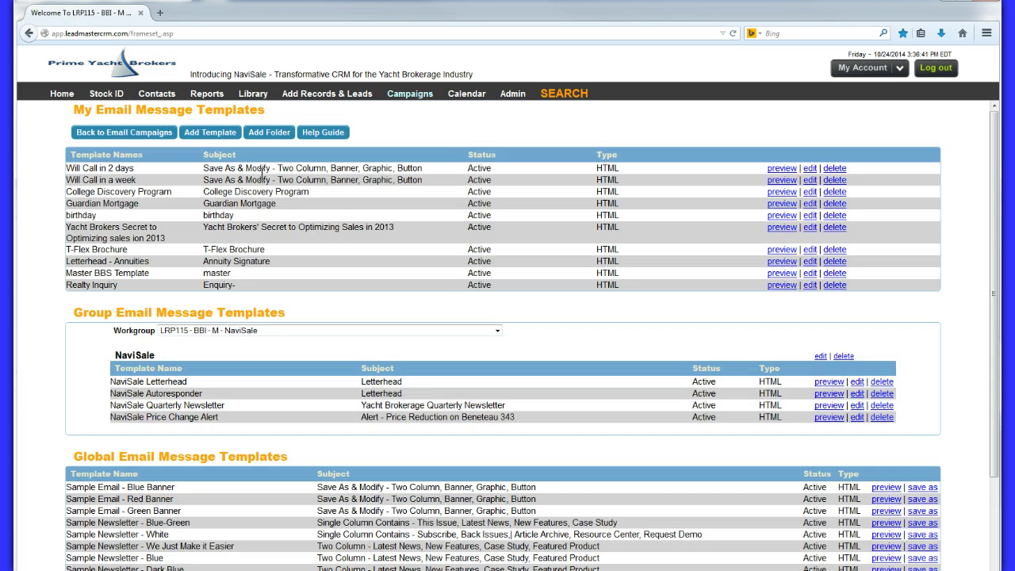
Open the lead nurturing campaign Meet Your Yacht Experts for editing.
{"action": "mouse_move", "coordinate": [410, 94]}
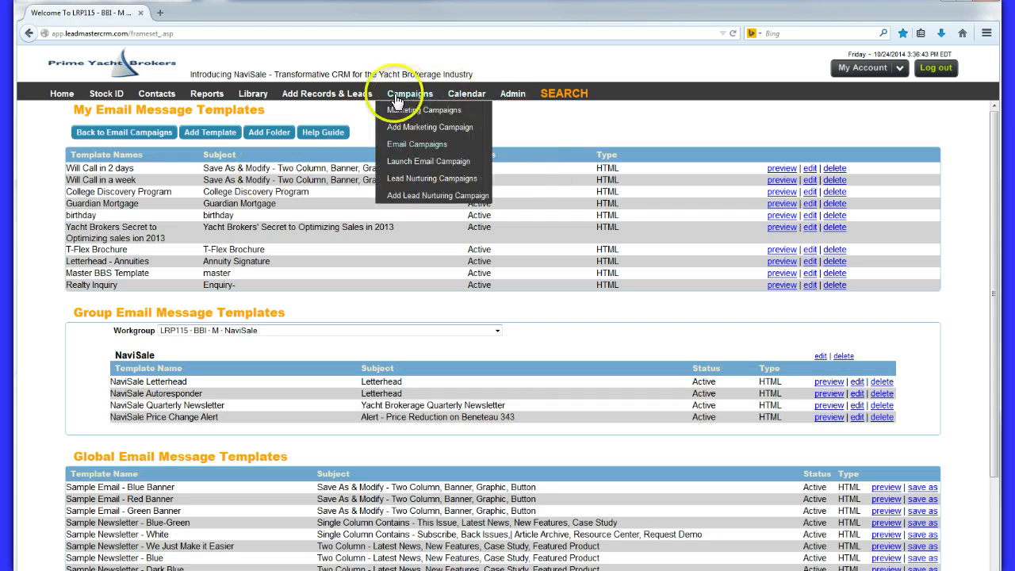
{"action": "left_click", "coordinate": [403, 179]}
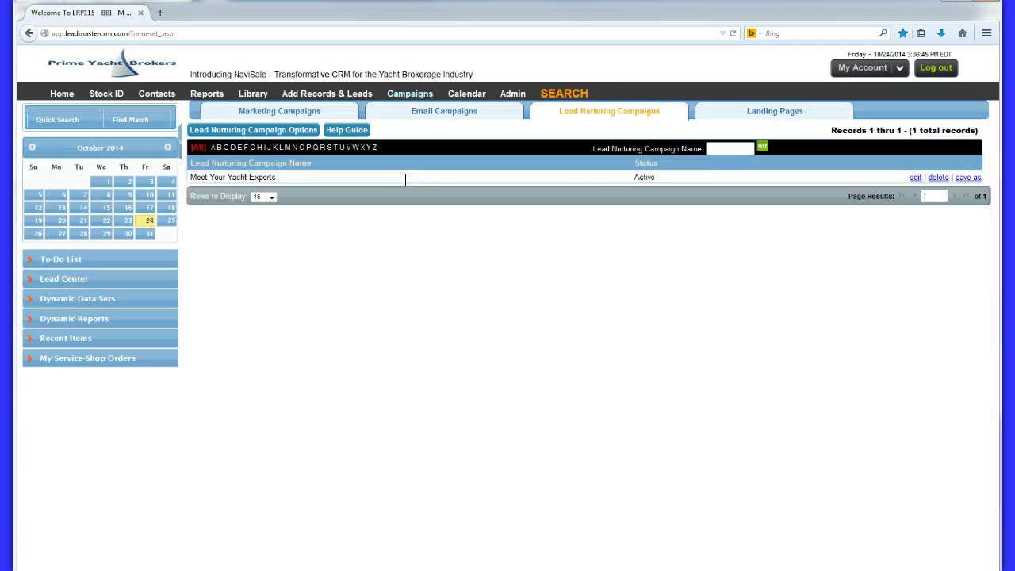
{"action": "left_click", "coordinate": [916, 177]}
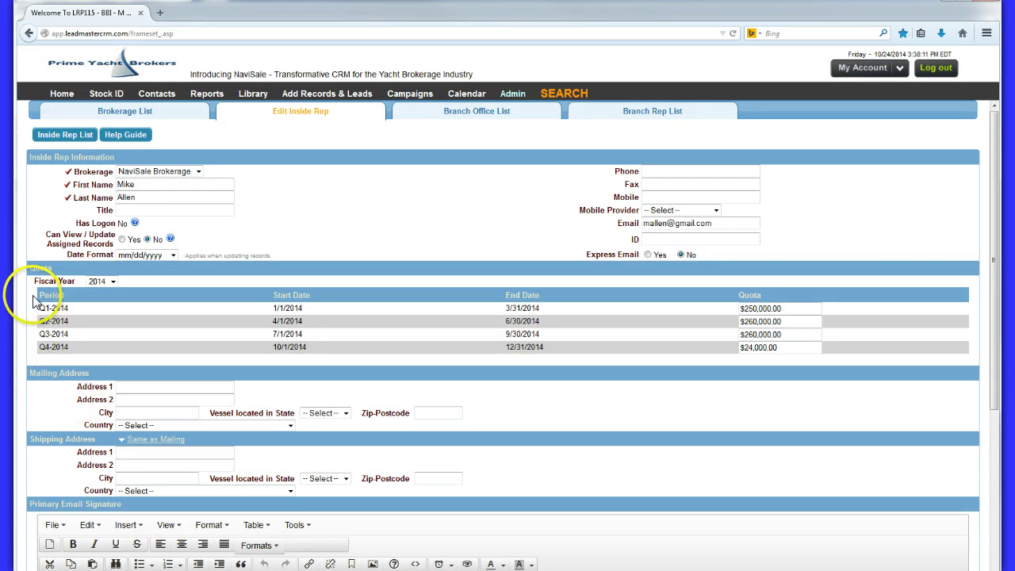
Highlight the inside rep's fiscal year 2014 quarterly quota table and return to the home page.
{"action": "left_click_drag", "start_coordinate": [34, 299], "coordinate": [793, 348]}
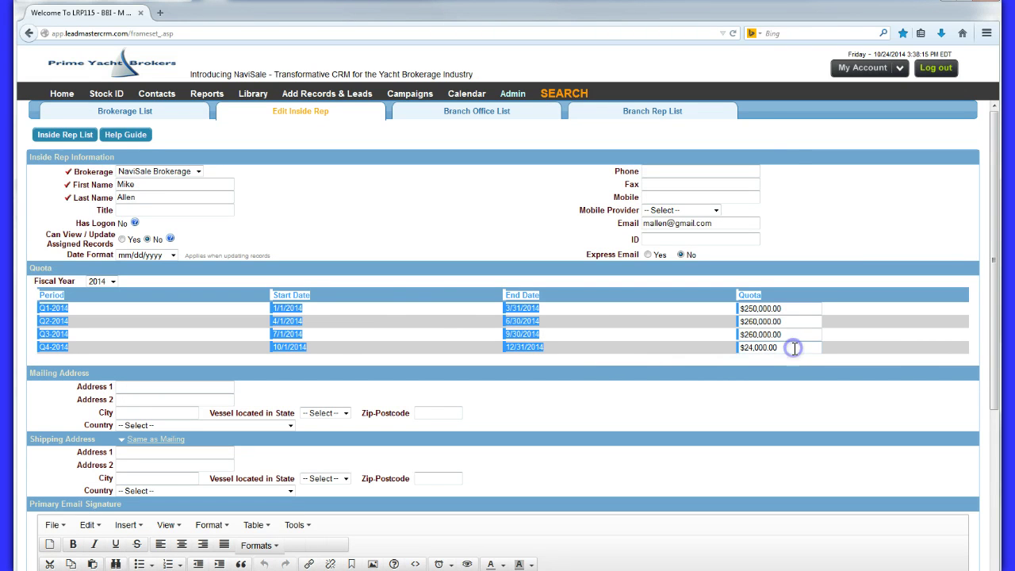
{"action": "left_click", "coordinate": [62, 97]}
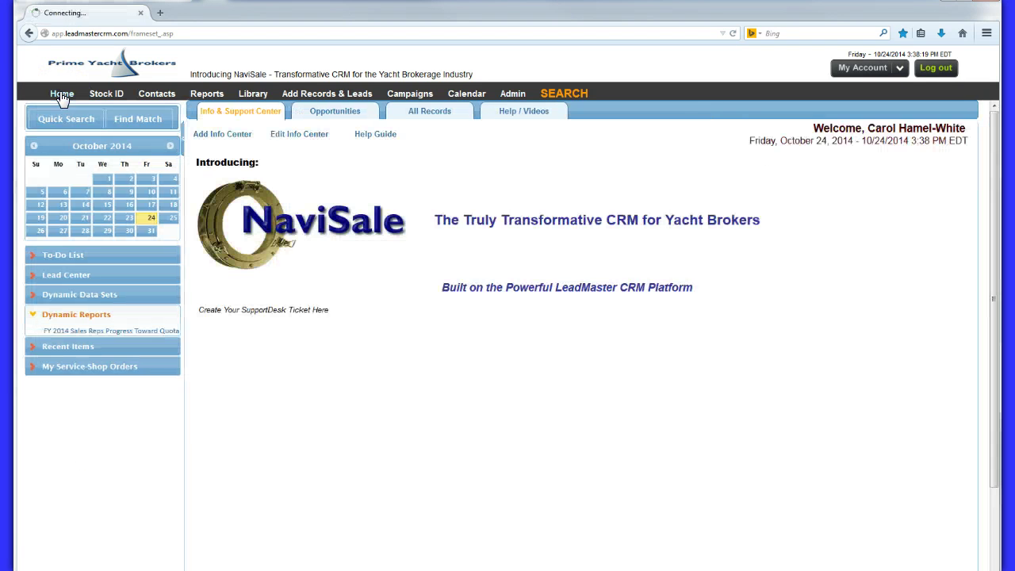
{"action": "left_click", "coordinate": [62, 105]}
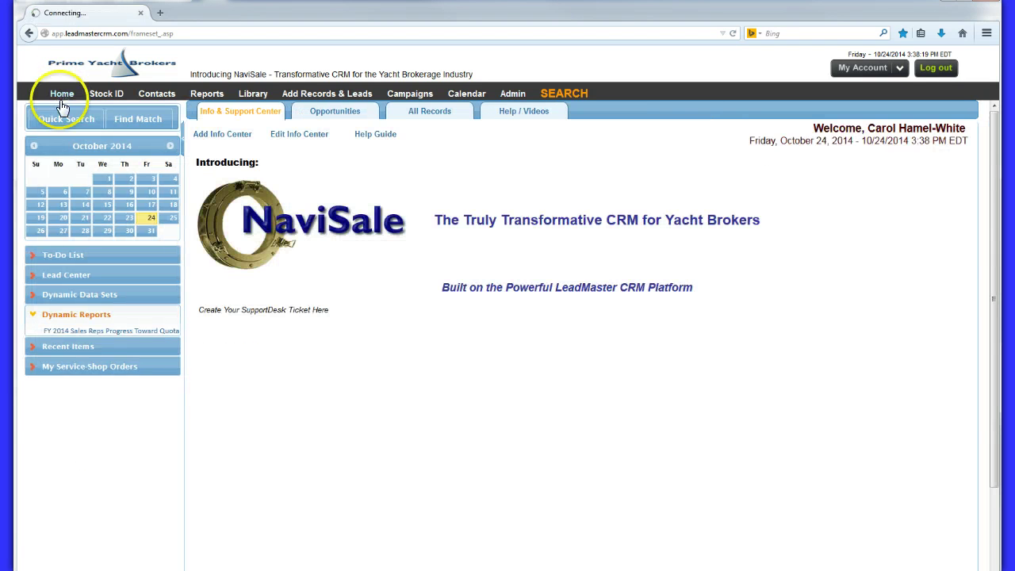
Open the York Harbor service-shop lead from the Stock ID list and show its customer service cases.
{"action": "left_click", "coordinate": [51, 334]}
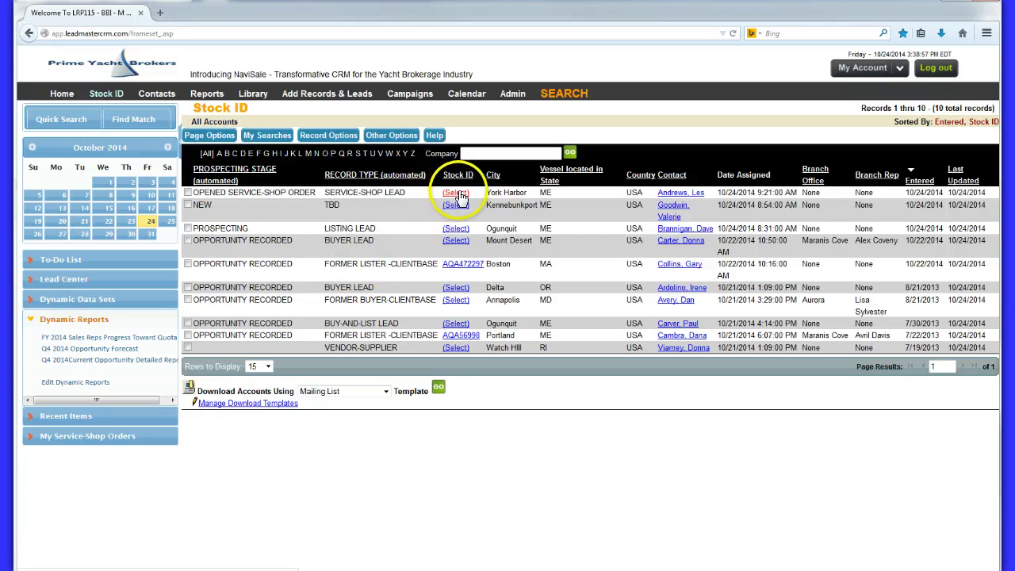
{"action": "left_click_drag", "start_coordinate": [189, 192], "coordinate": [419, 195]}
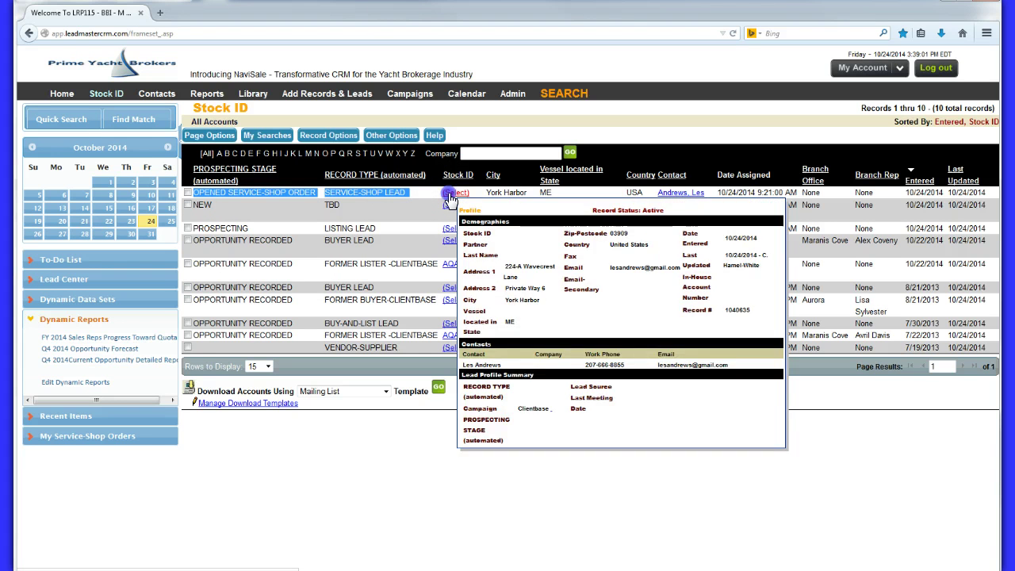
{"action": "left_click", "coordinate": [450, 195]}
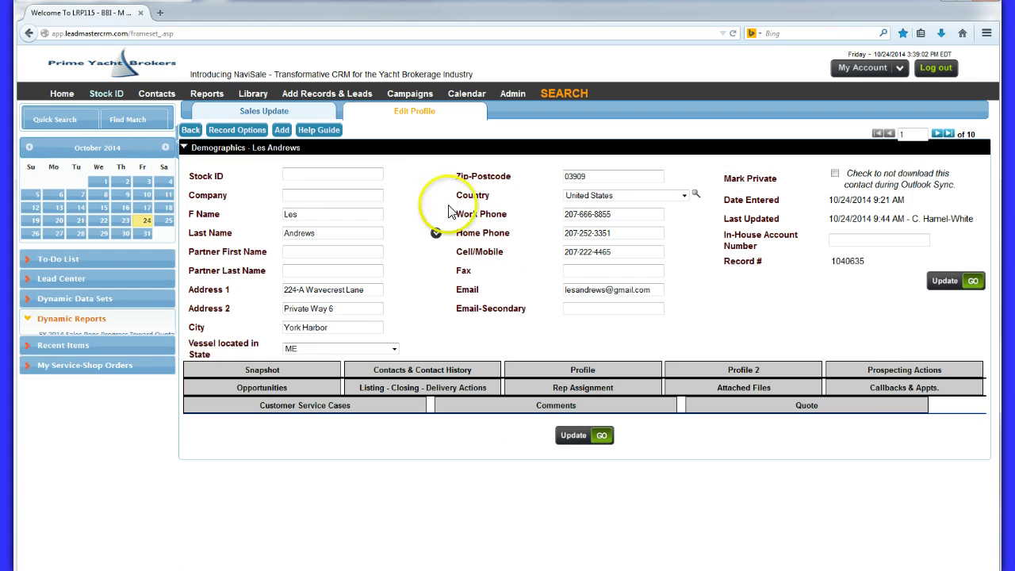
{"action": "left_click", "coordinate": [310, 405]}
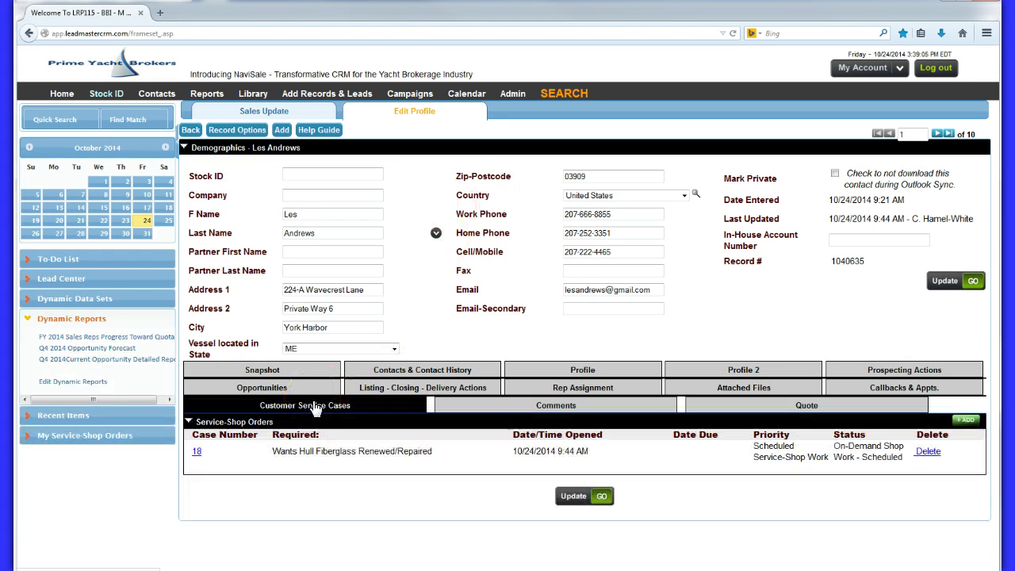
Open the service-shop order for hull fiberglass renewal, widen its window, review its details and costs, and close it.
{"action": "left_click_drag", "start_coordinate": [272, 452], "coordinate": [434, 456]}
{"action": "left_click", "coordinate": [197, 454]}
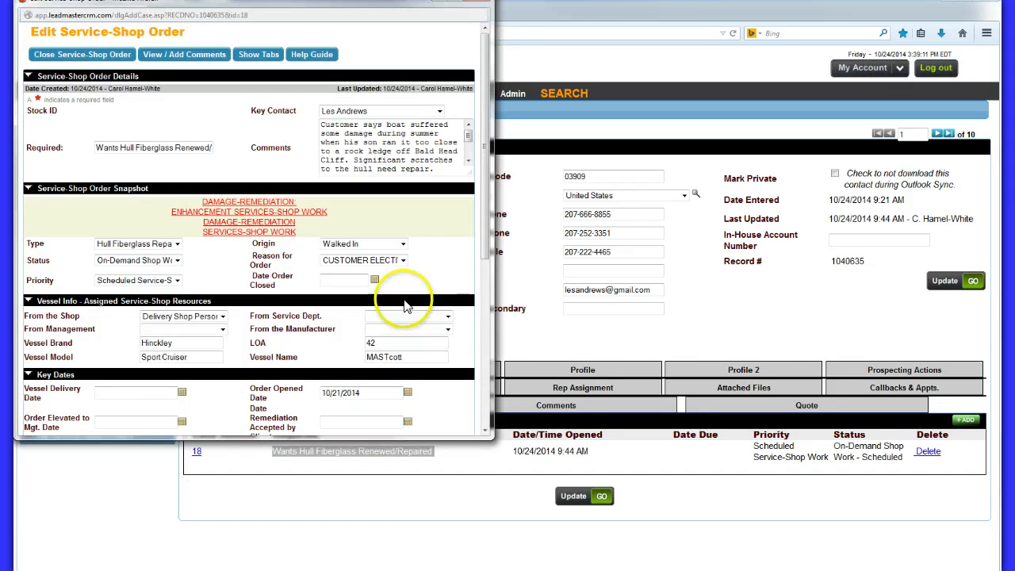
{"action": "left_click_drag", "start_coordinate": [493, 267], "coordinate": [815, 269]}
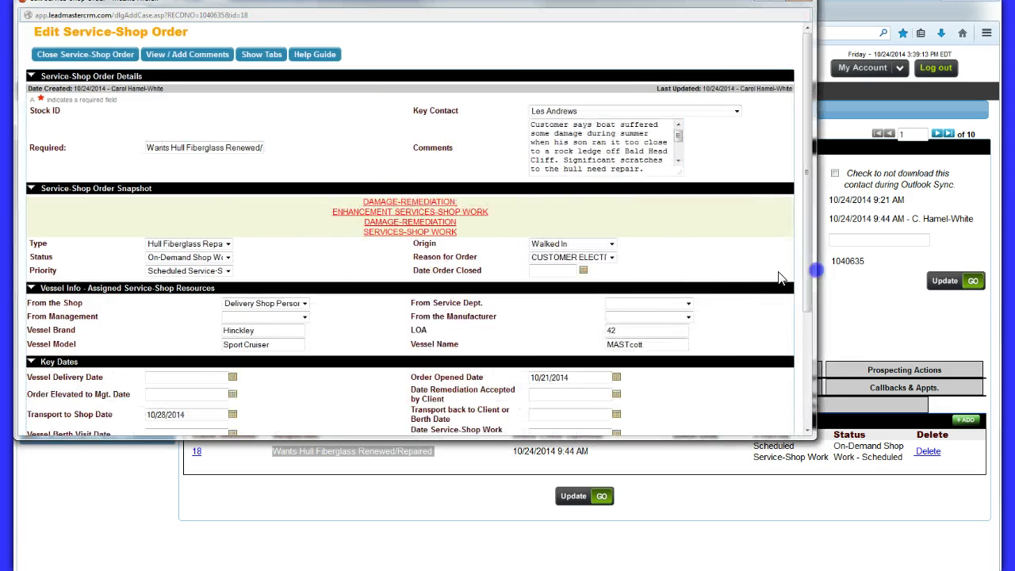
{"action": "scroll", "coordinate": [660, 349], "scroll_direction": "down", "scroll_amount": 4}
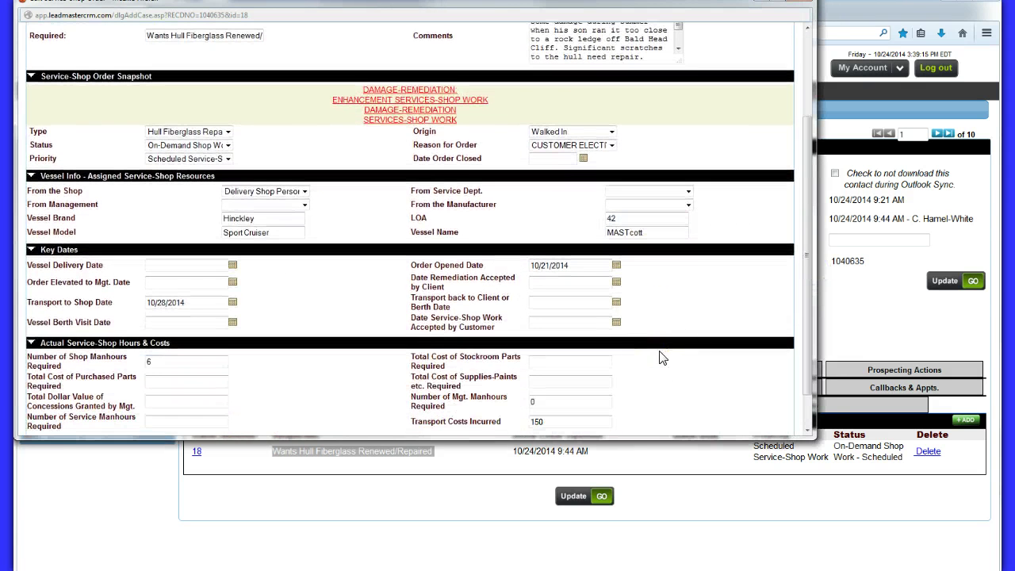
{"action": "scroll", "coordinate": [658, 341], "scroll_direction": "up", "scroll_amount": 5}
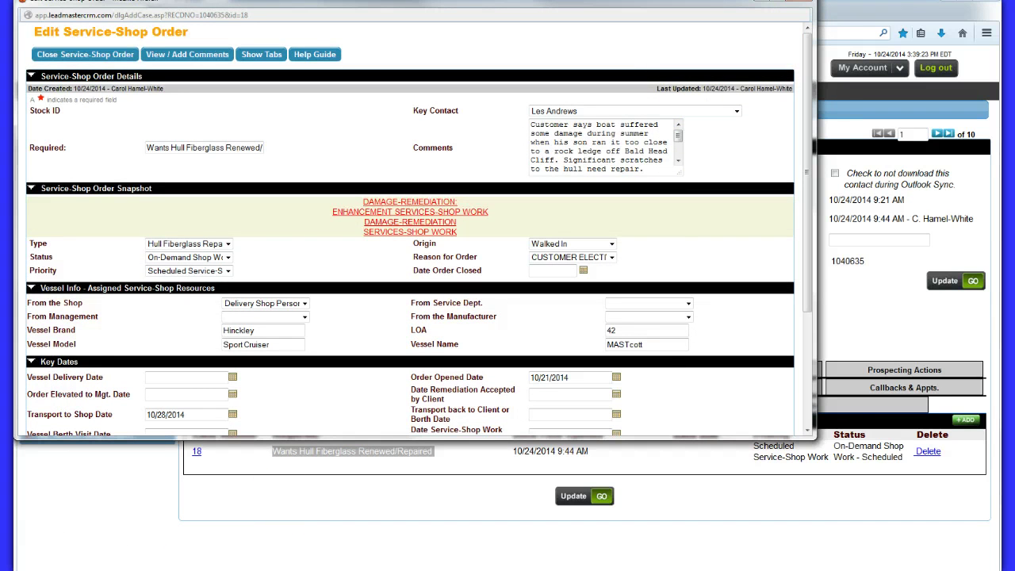
{"action": "key", "text": "alt+F4"}
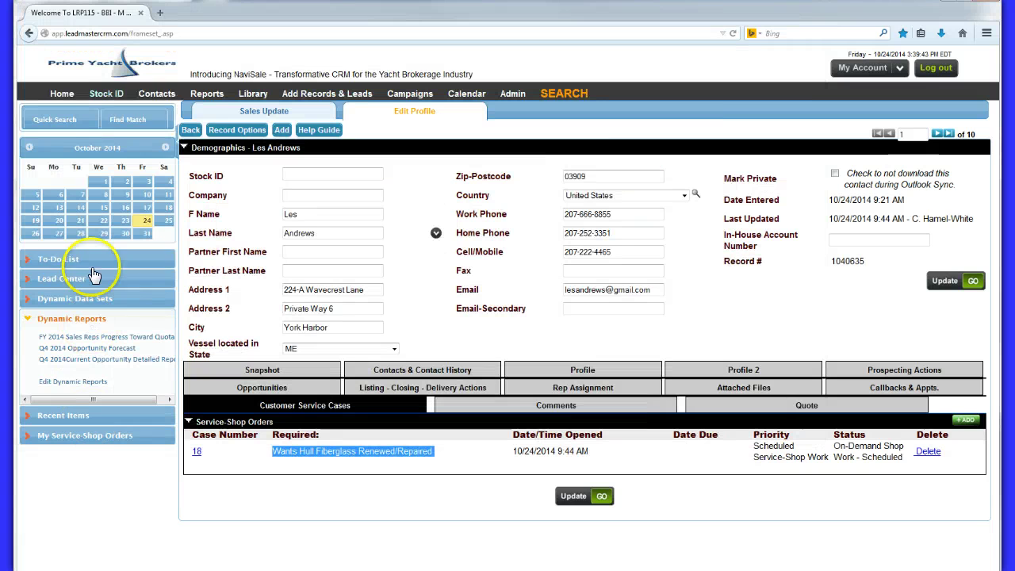
Bring up the report options for available and custom reports.
{"action": "mouse_move", "coordinate": [208, 97]}
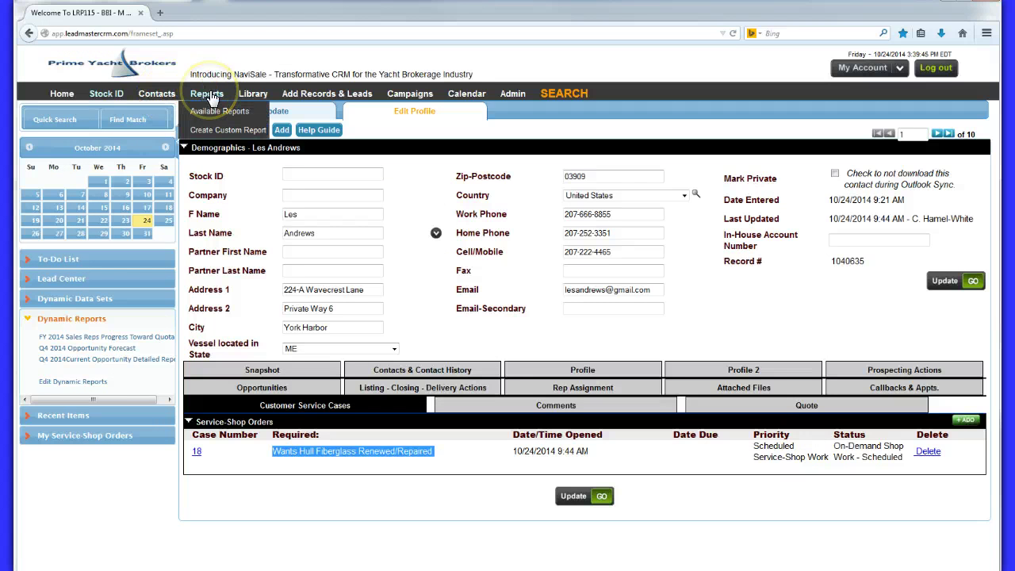
{"action": "left_click", "coordinate": [211, 95]}
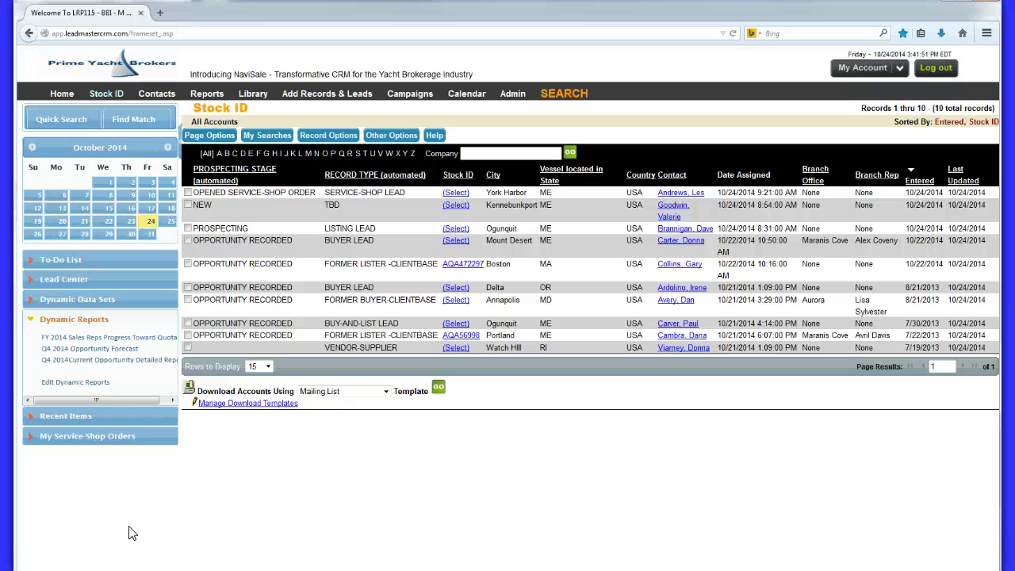
{"action": "left_click", "coordinate": [129, 528]}
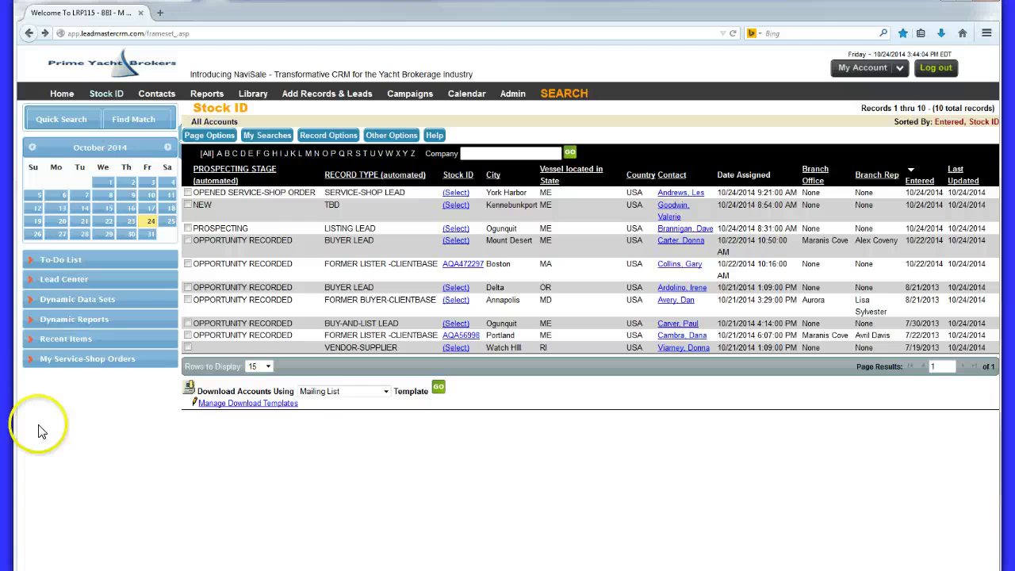
Expand the To-Do List and open the callbacks and events scheduled for the next 30 days.
{"action": "left_click", "coordinate": [34, 265]}
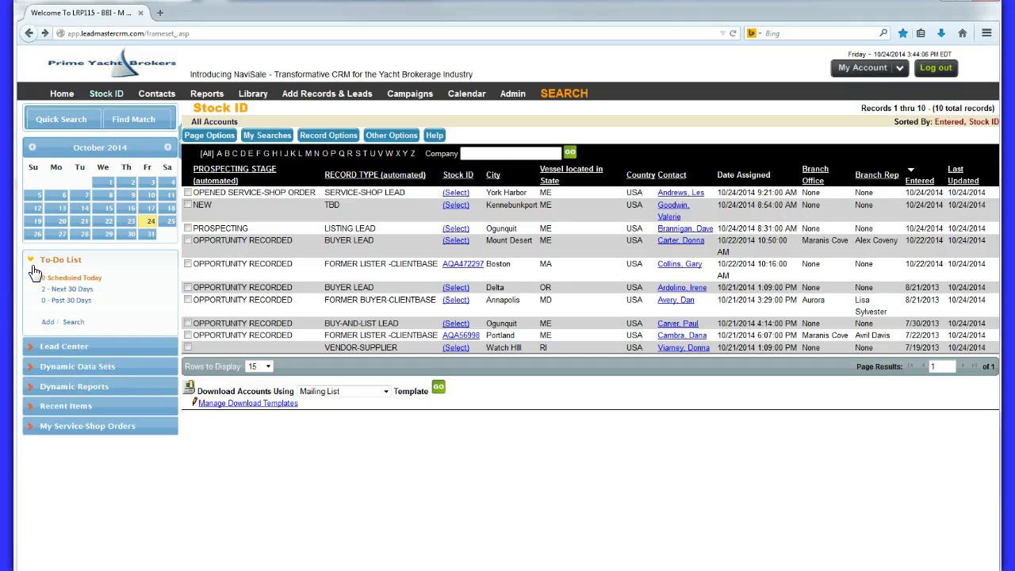
{"action": "left_click", "coordinate": [75, 279]}
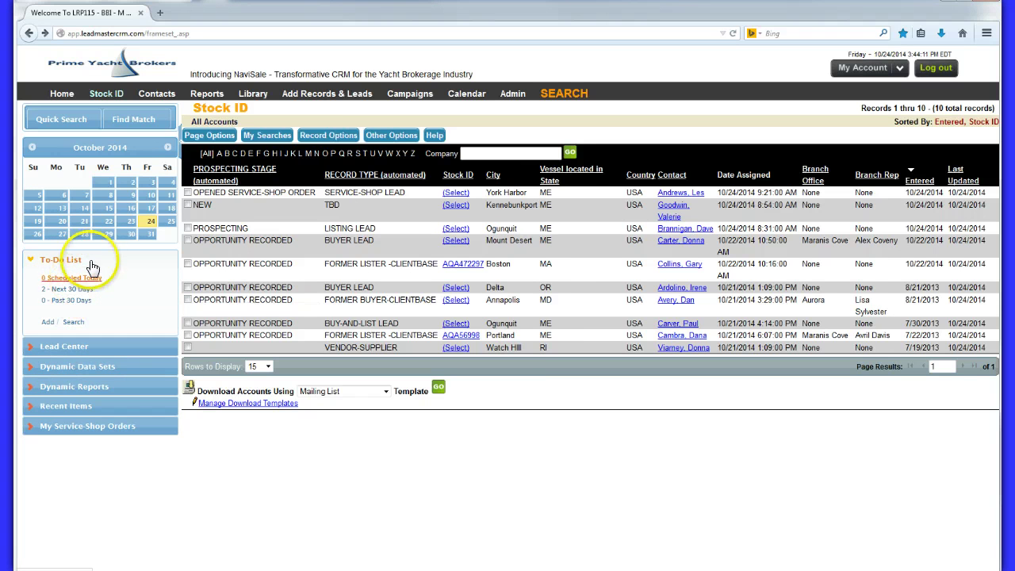
{"action": "left_click", "coordinate": [149, 226]}
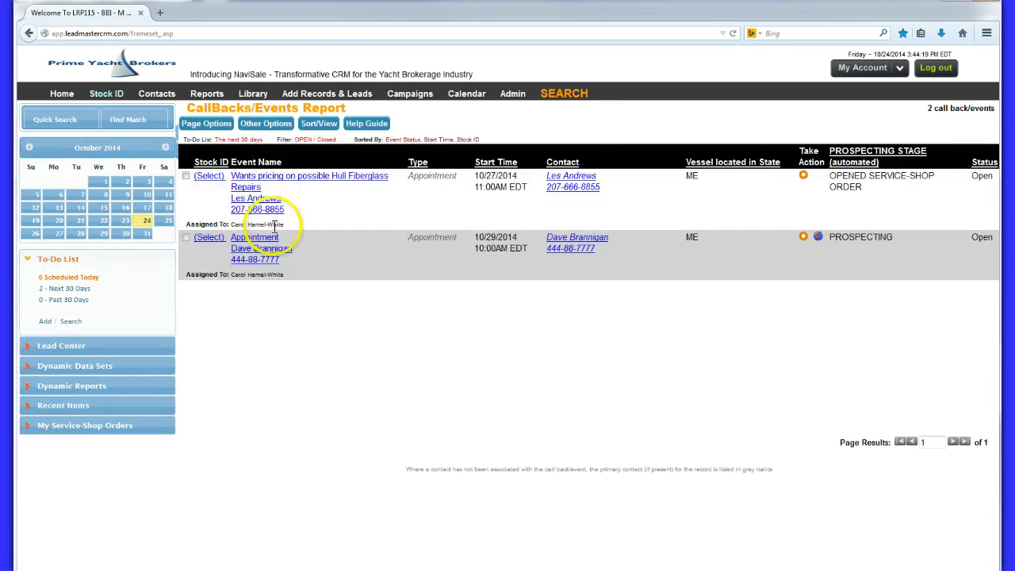
Mark the hull fiberglass repairs pricing appointment as complete.
{"action": "left_click", "coordinate": [186, 177]}
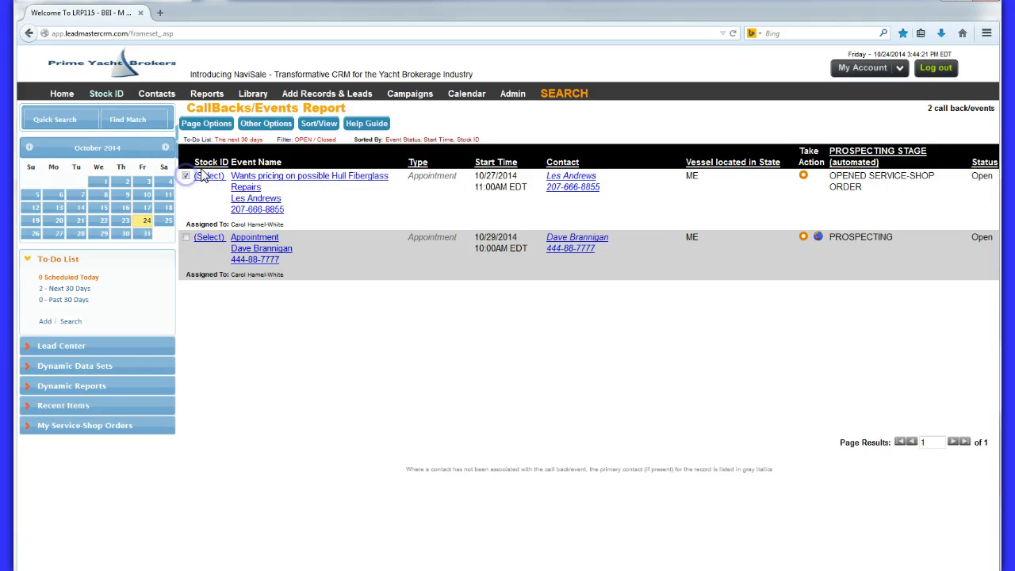
{"action": "left_click", "coordinate": [266, 123]}
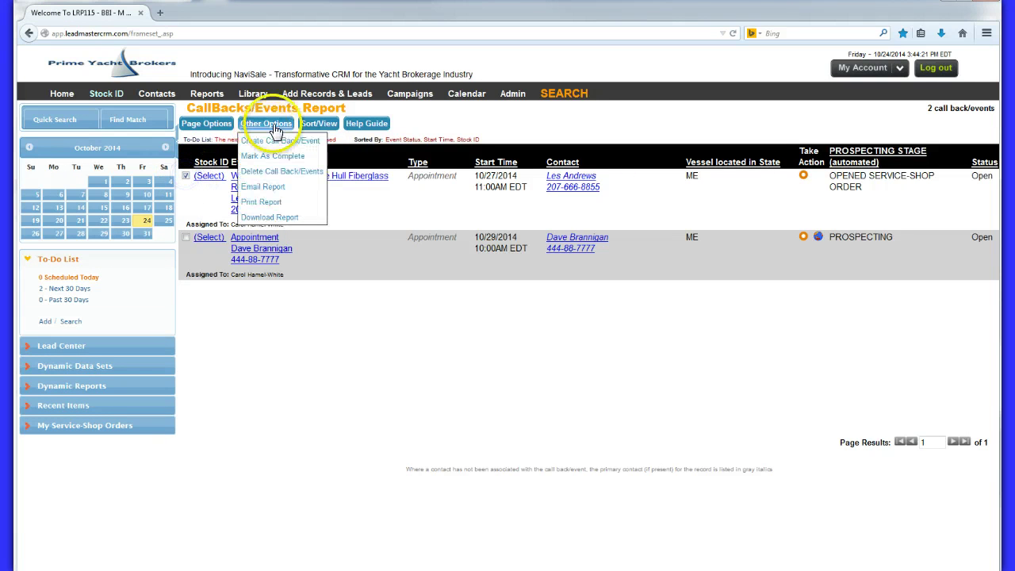
{"action": "left_click", "coordinate": [272, 158]}
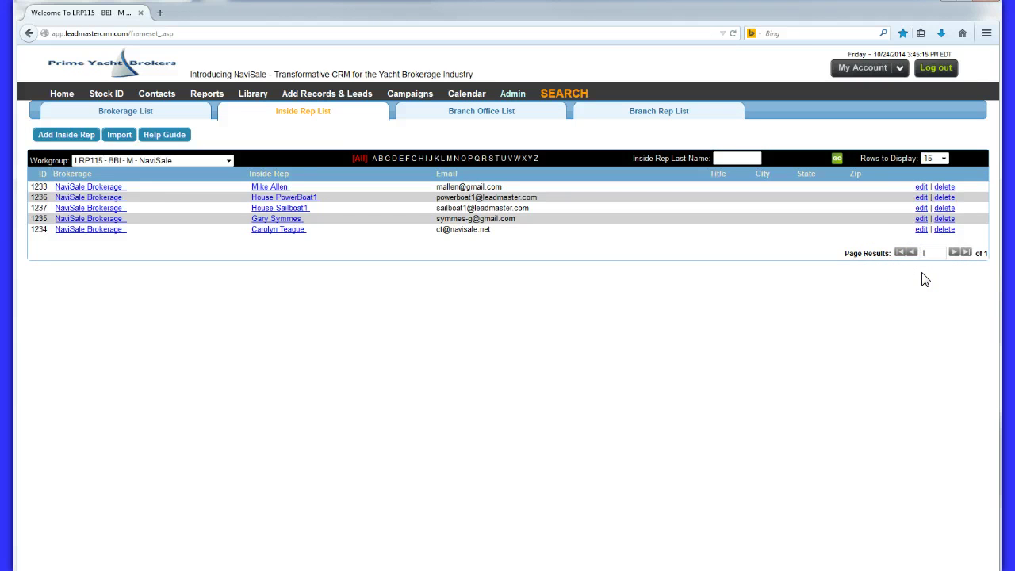
Open the first rep in the Inside Rep List for editing.
{"action": "left_click", "coordinate": [924, 188]}
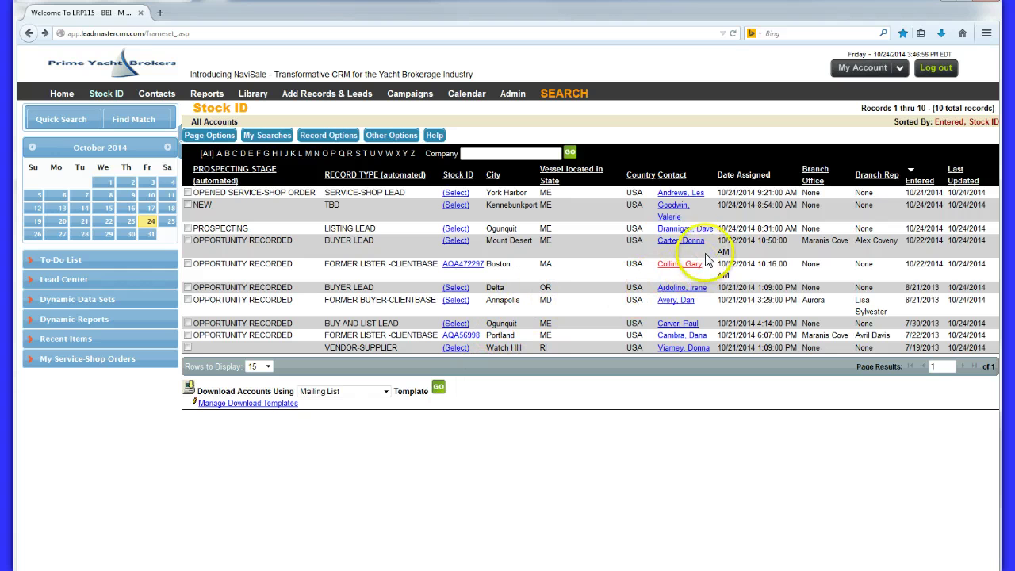
Open the Mount Desert buyer lead's record from the Stock ID list and show its prospecting actions.
{"action": "mouse_move", "coordinate": [682, 249]}
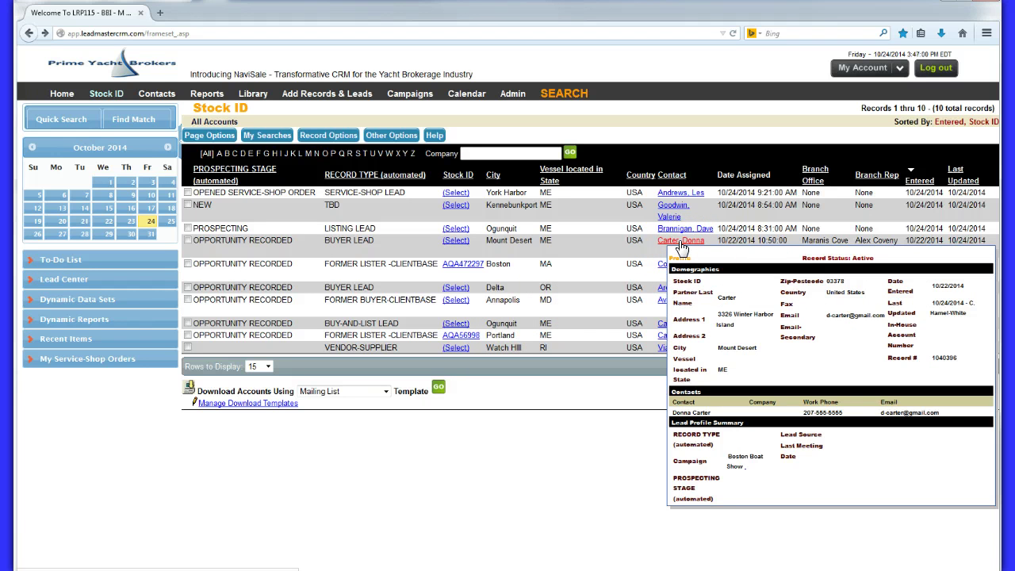
{"action": "left_click", "coordinate": [680, 242]}
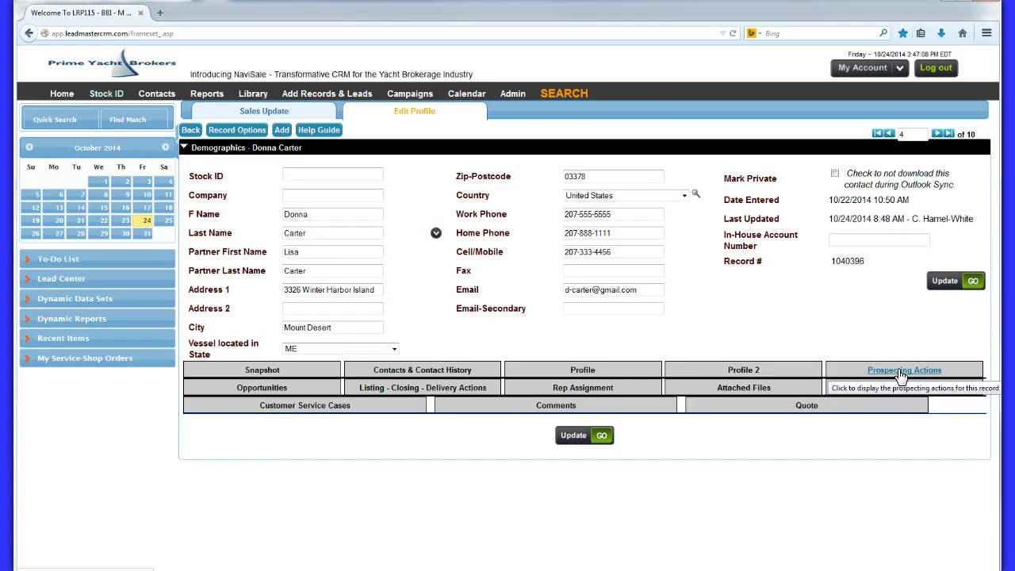
{"action": "left_click", "coordinate": [901, 371]}
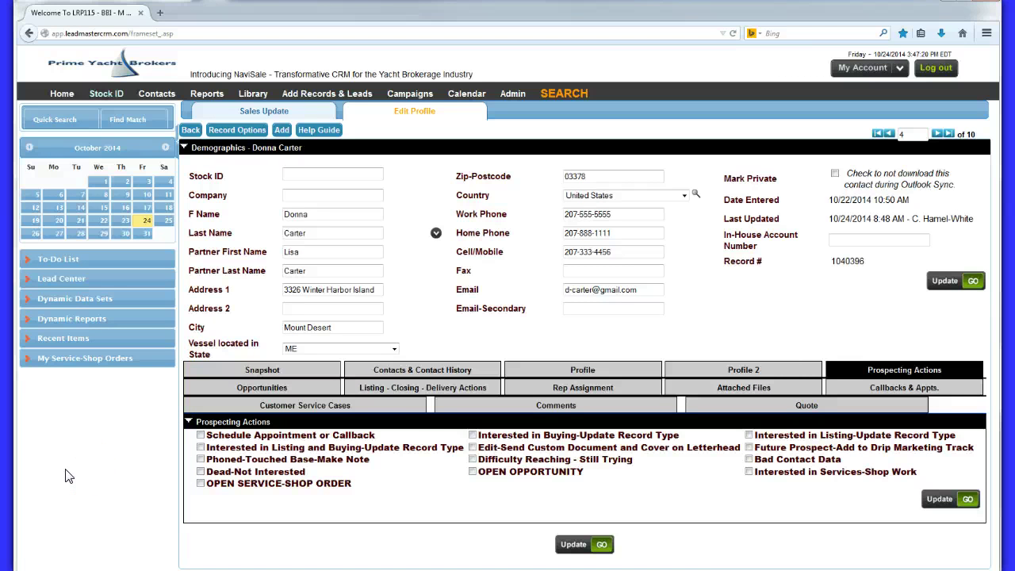
{"action": "left_click", "coordinate": [423, 397]}
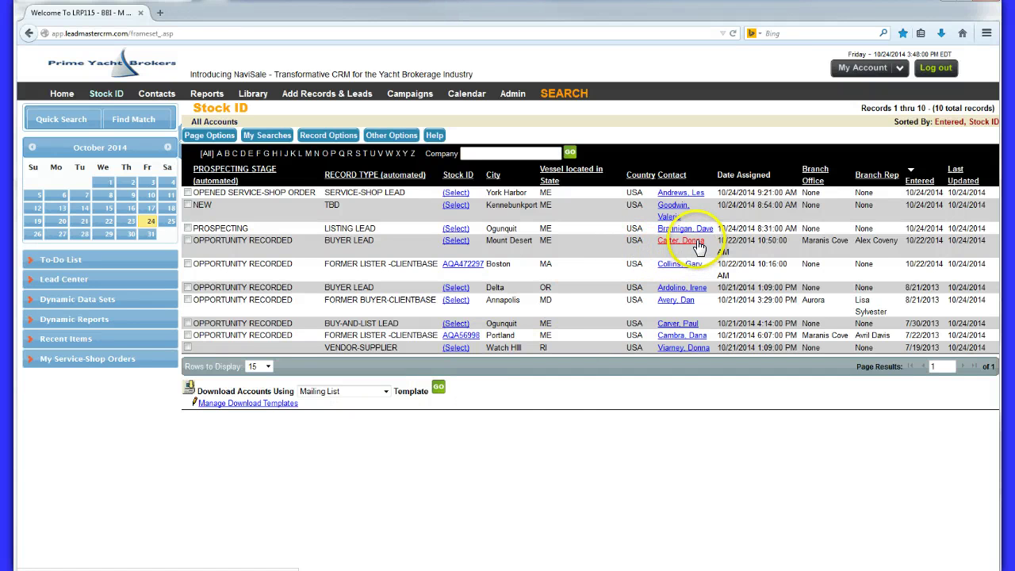
Reopen the Mount Desert buyer lead, show its opportunities and highlight the prospect's boat rankings.
{"action": "left_click", "coordinate": [697, 242]}
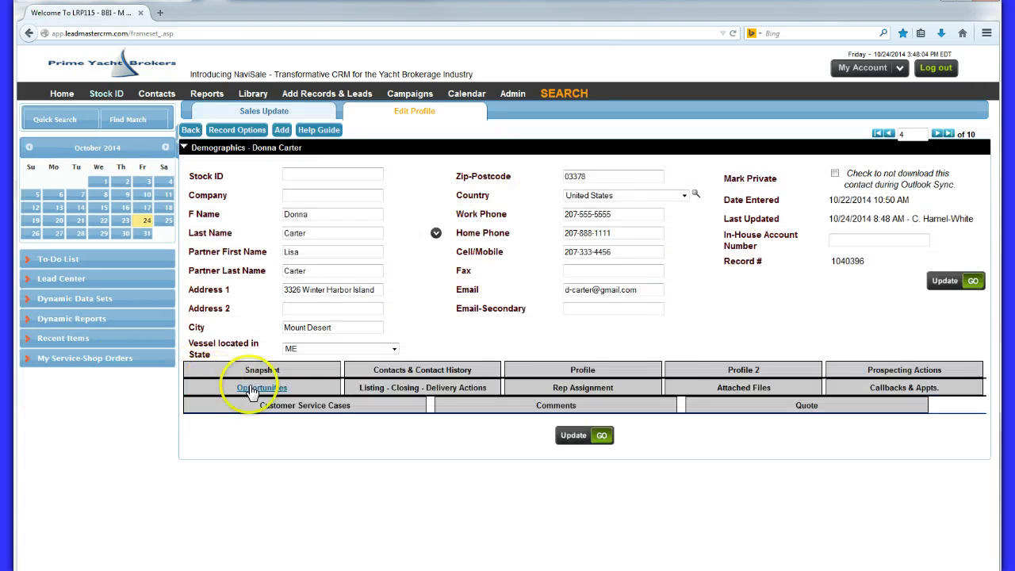
{"action": "left_click", "coordinate": [260, 388]}
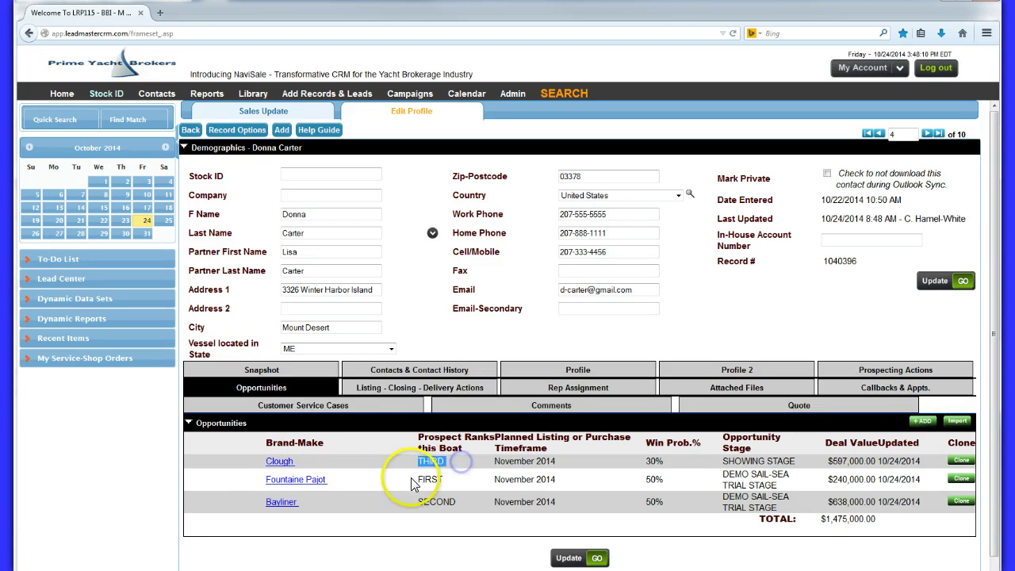
{"action": "left_click_drag", "start_coordinate": [418, 480], "coordinate": [459, 503]}
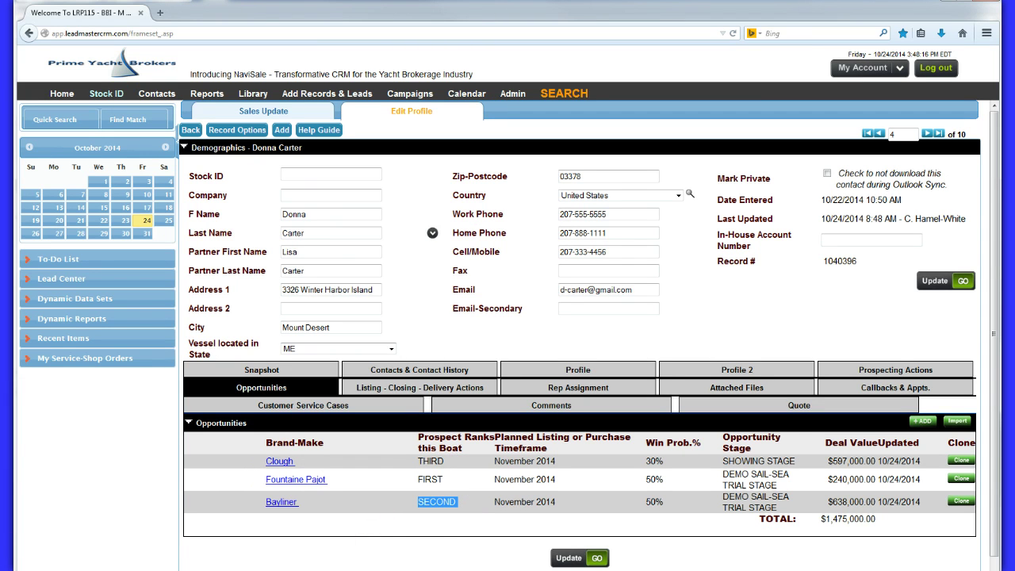
Open the Fountaine Pajot opportunity and review its form down to the stock listings and back up.
{"action": "left_click", "coordinate": [298, 481]}
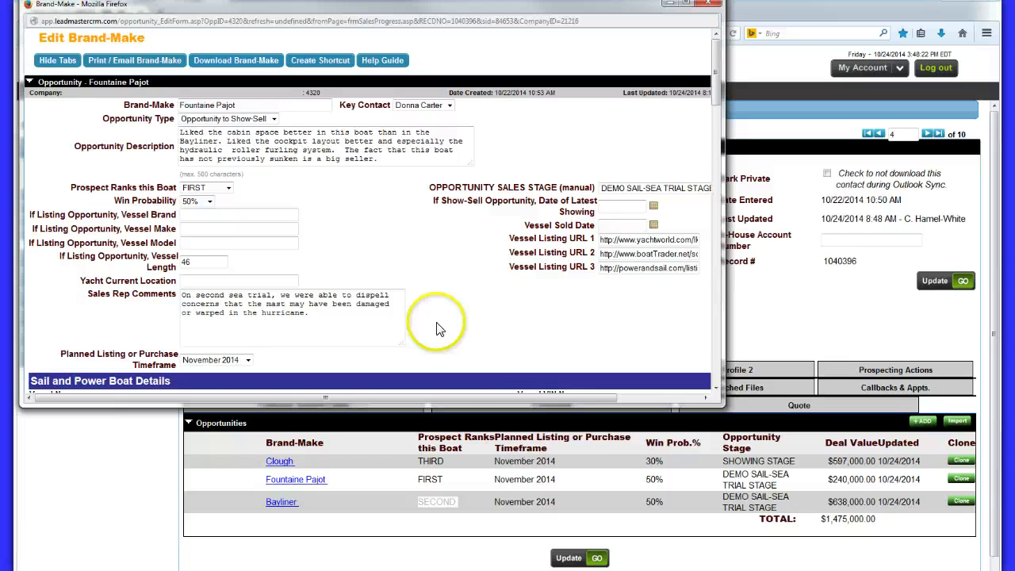
{"action": "left_click", "coordinate": [719, 241]}
{"action": "left_click_drag", "start_coordinate": [719, 242], "coordinate": [716, 363]}
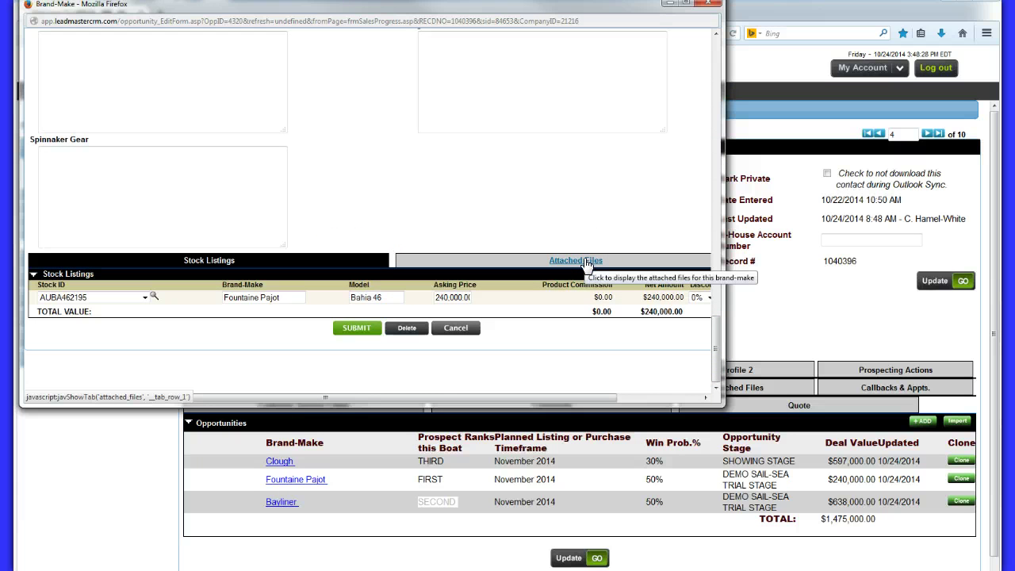
{"action": "left_click_drag", "start_coordinate": [716, 336], "coordinate": [723, 49]}
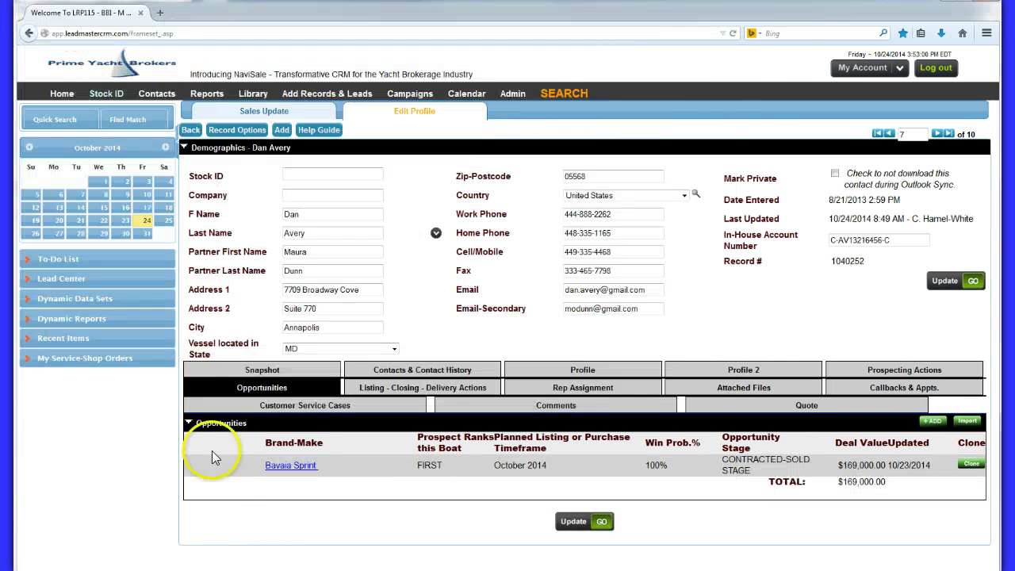
Open the Bavaia Sprint opportunity of the Annapolis client and go to its stock listings.
{"action": "left_click", "coordinate": [290, 467]}
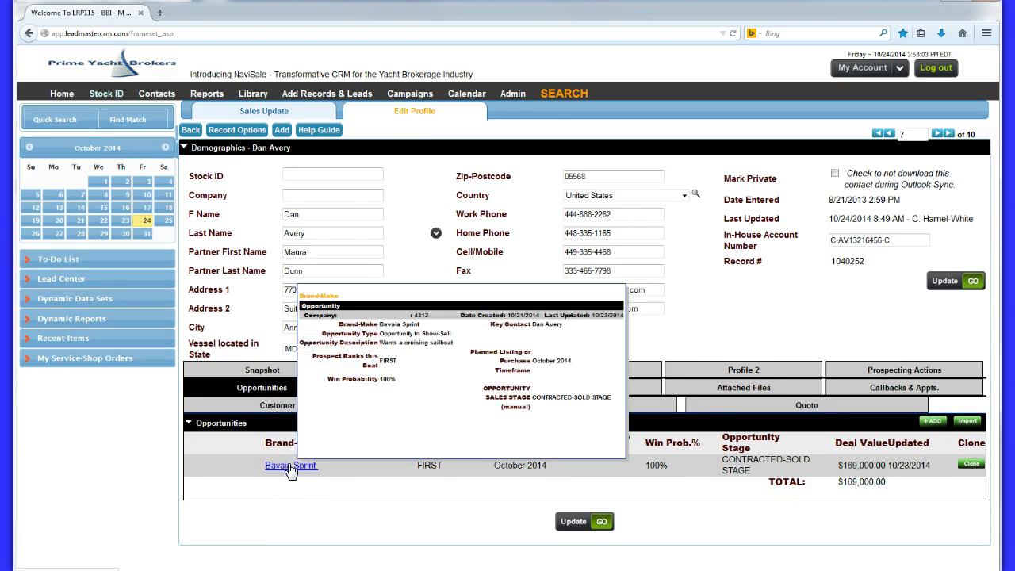
{"action": "left_click", "coordinate": [292, 469]}
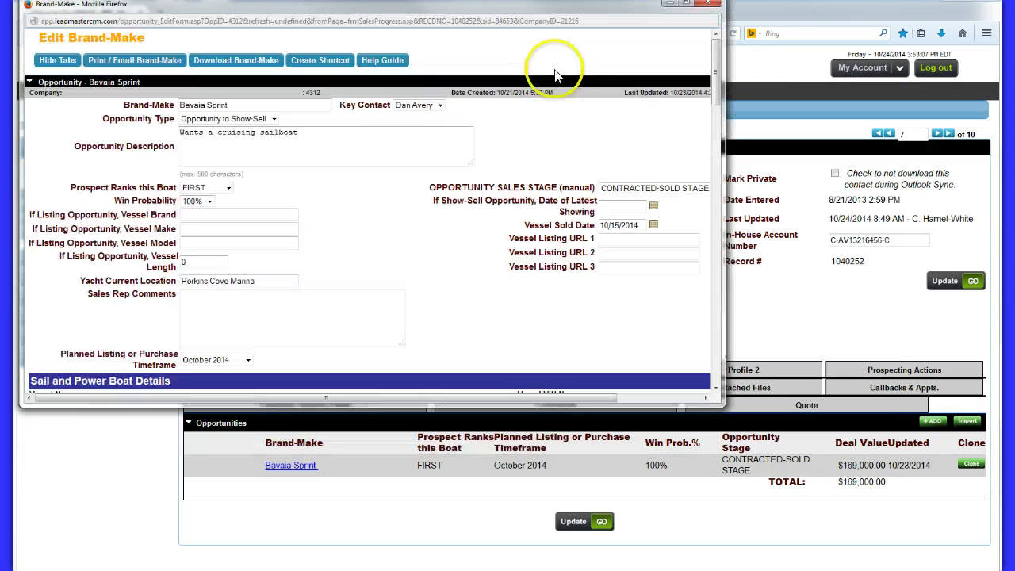
{"action": "left_click_drag", "start_coordinate": [716, 62], "coordinate": [714, 381]}
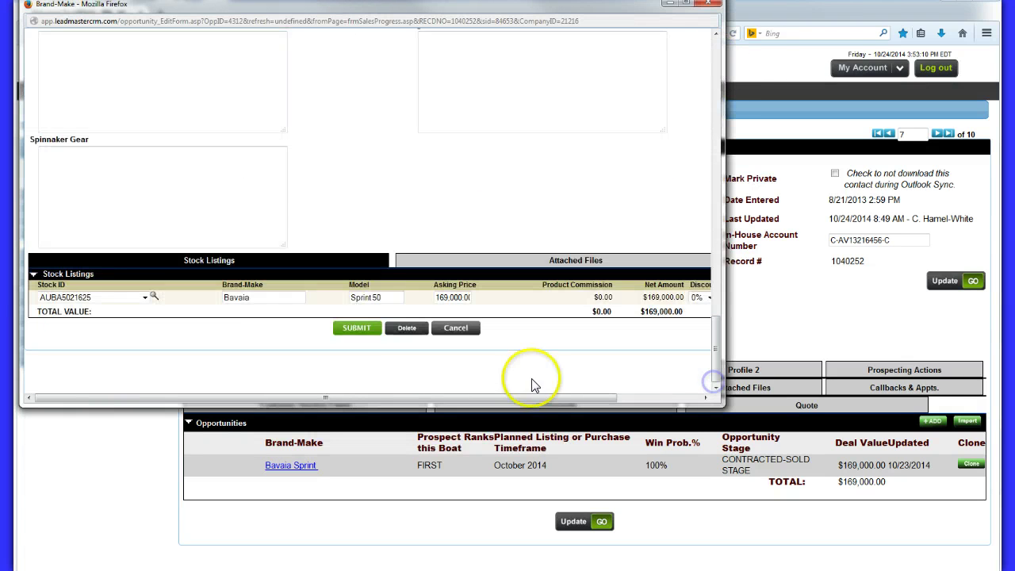
Look up the available products for the stock listing, highlight the Stock ID and Services headings, and close the list.
{"action": "left_click", "coordinate": [153, 298]}
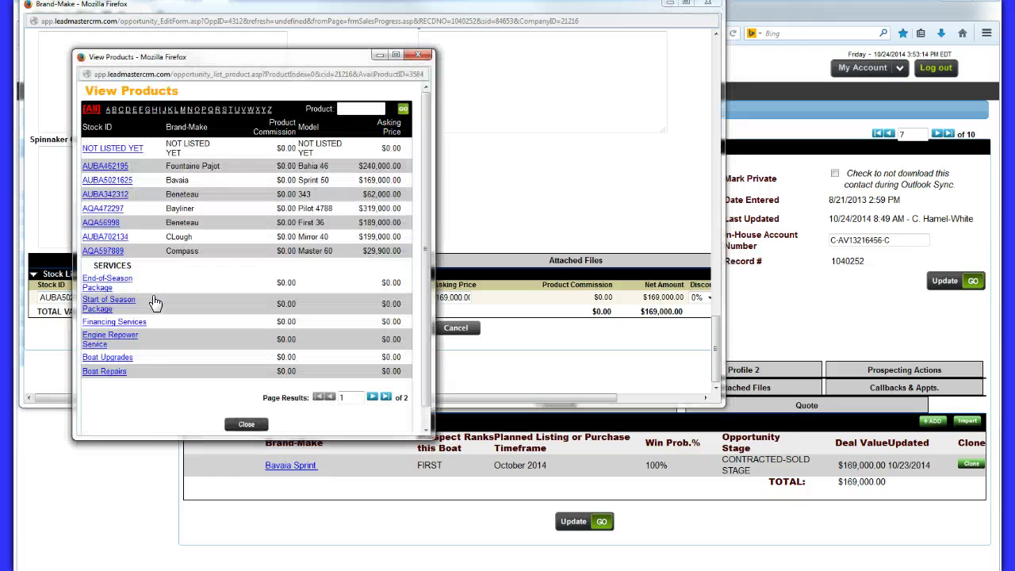
{"action": "triple_click", "coordinate": [82, 129]}
{"action": "triple_click", "coordinate": [90, 268]}
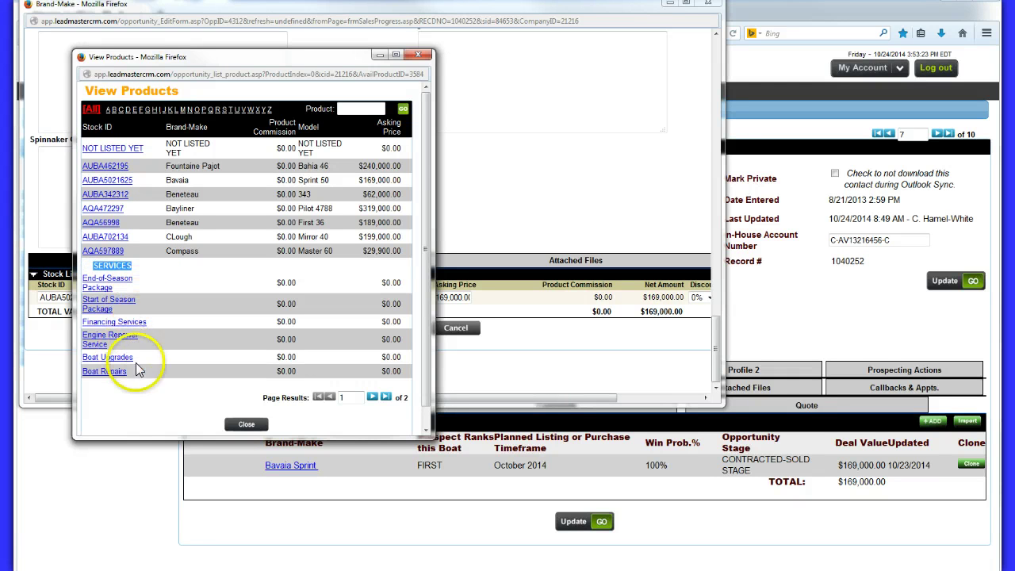
{"action": "left_click", "coordinate": [242, 426]}
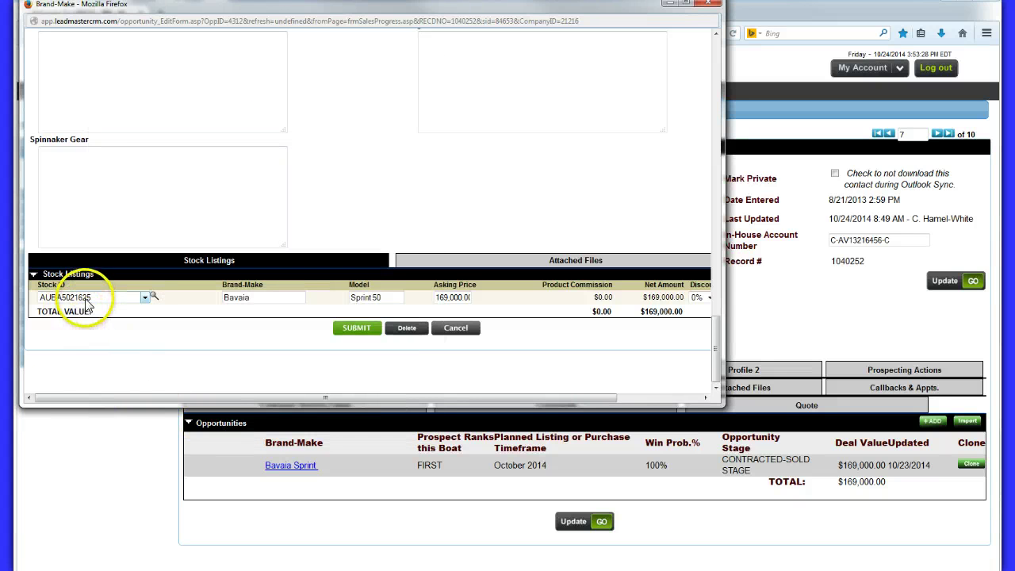
Close the Bavaia Sprint opportunity and open the Bavia Sprint Quote from the same client's quotes.
{"action": "left_click", "coordinate": [108, 272]}
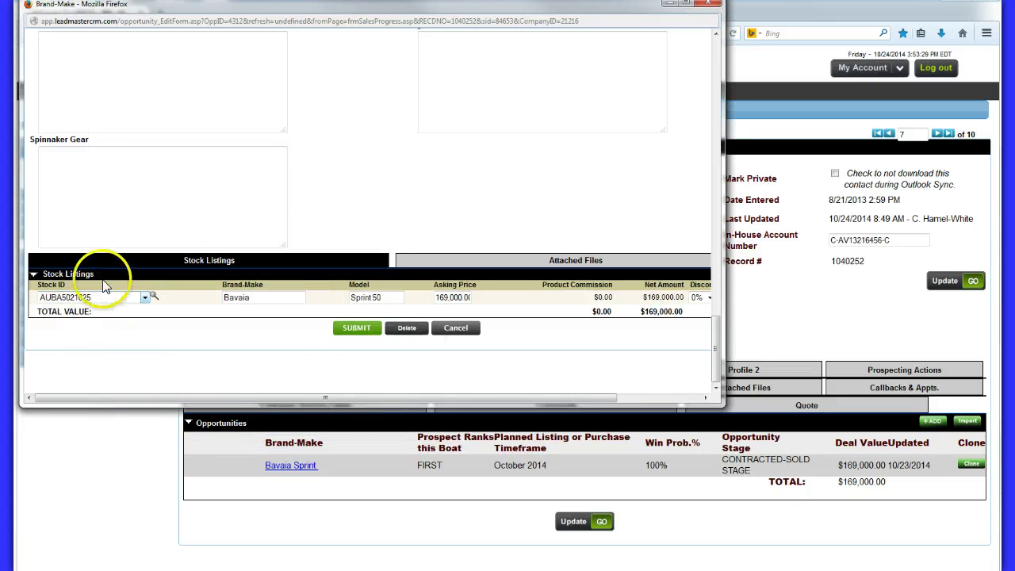
{"action": "left_click", "coordinate": [709, 8]}
{"action": "left_click", "coordinate": [710, 12]}
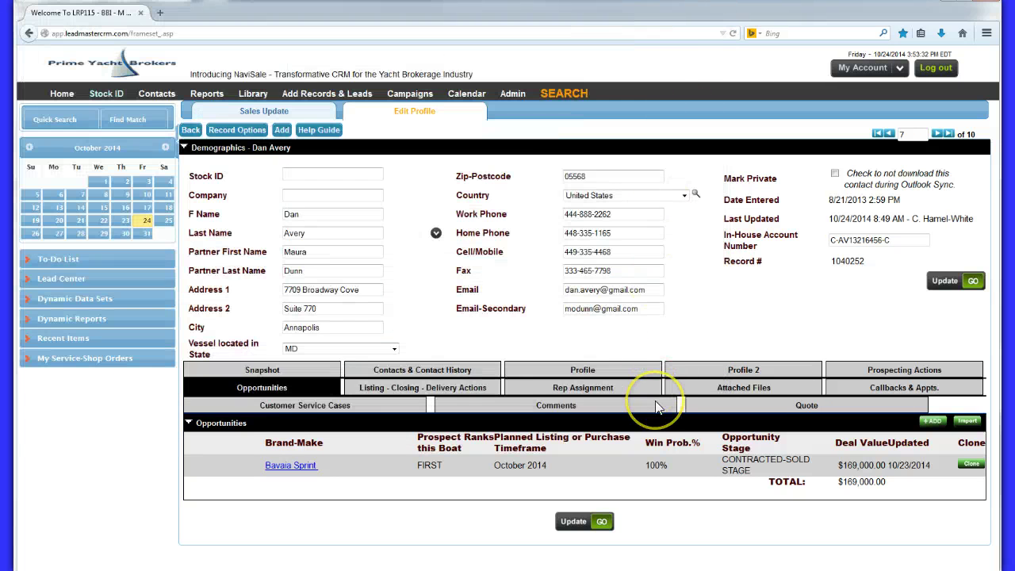
{"action": "left_click", "coordinate": [805, 406]}
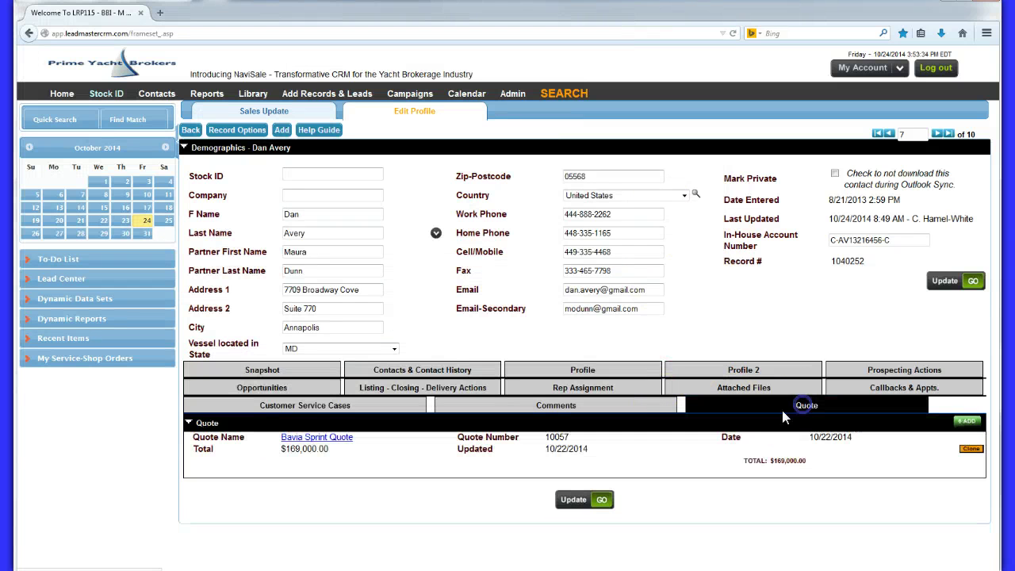
{"action": "left_click", "coordinate": [321, 449]}
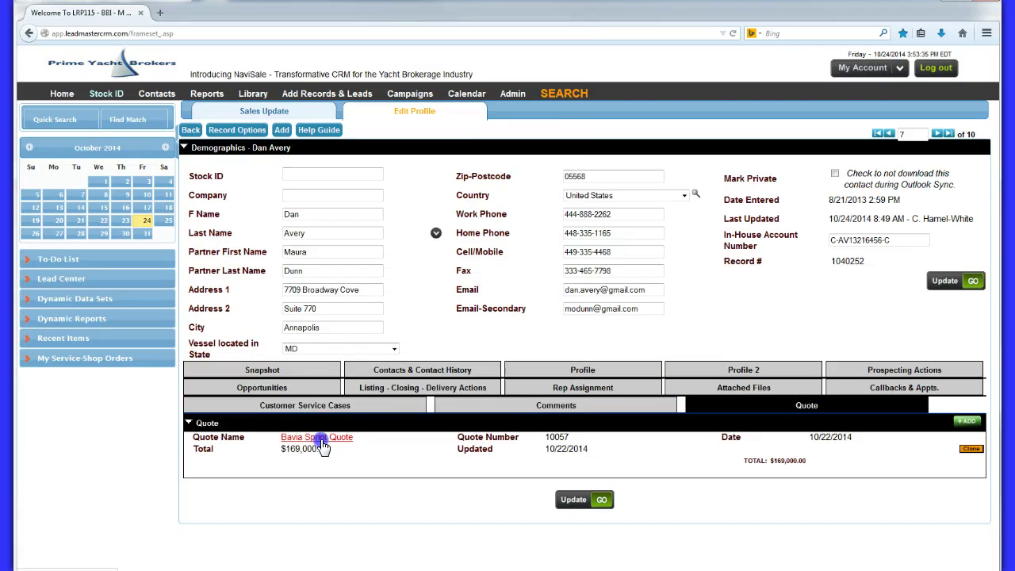
{"action": "left_click", "coordinate": [321, 438]}
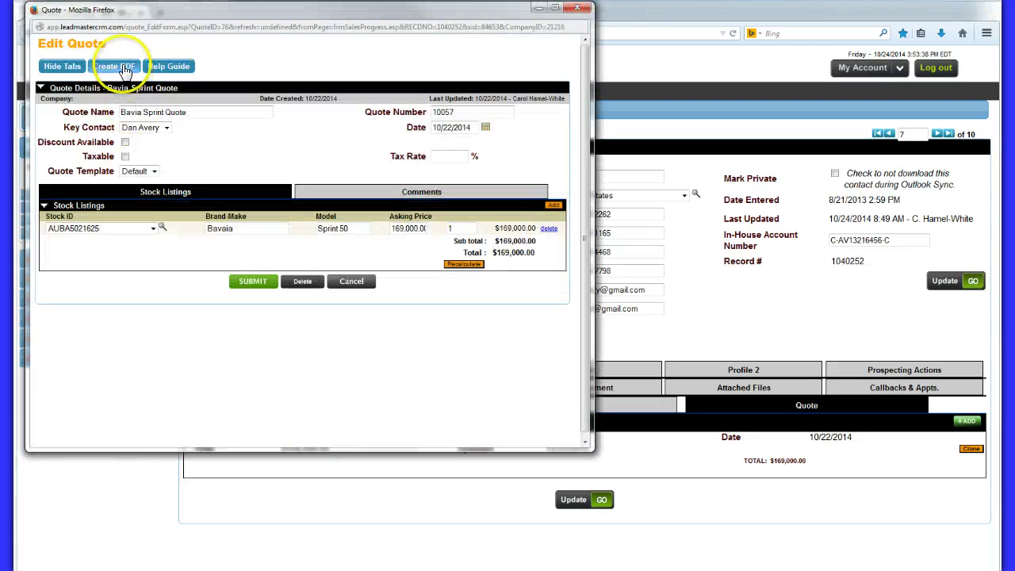
Generate the PDF view of the Bavia Sprint Quote, enlarge it to full window for review, and close it.
{"action": "left_click", "coordinate": [126, 71]}
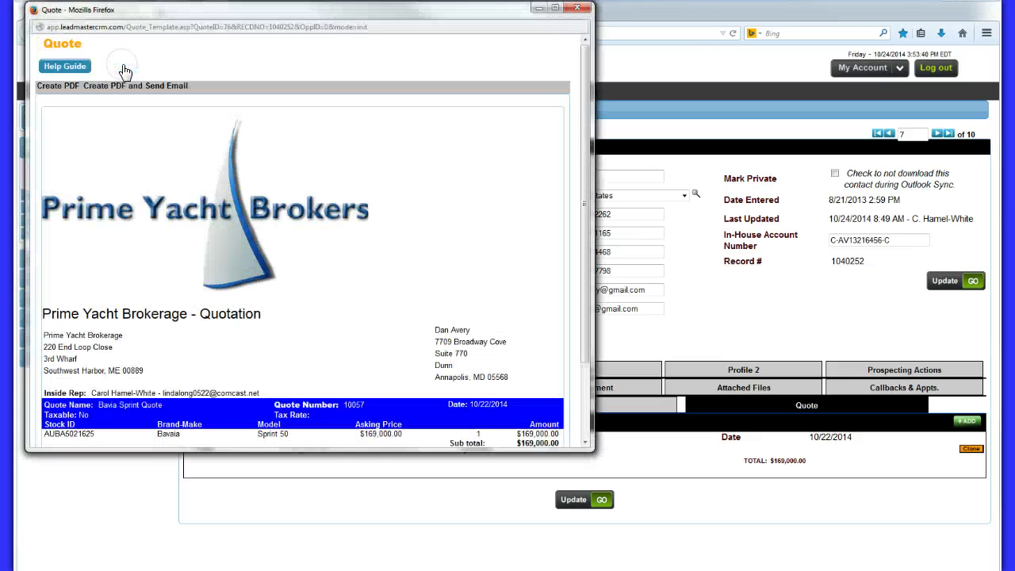
{"action": "left_click", "coordinate": [553, 8]}
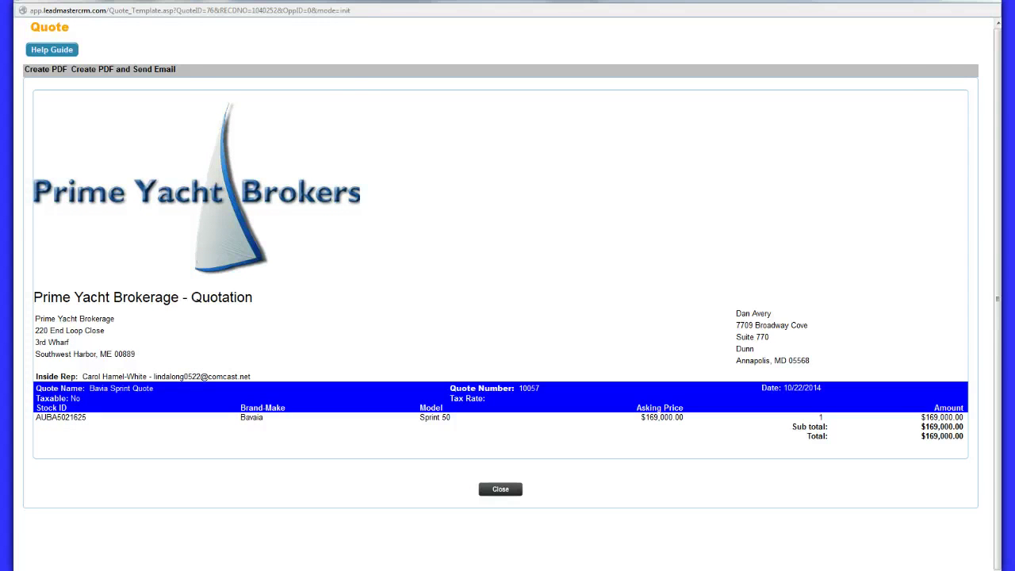
{"action": "key", "text": "alt+F4"}
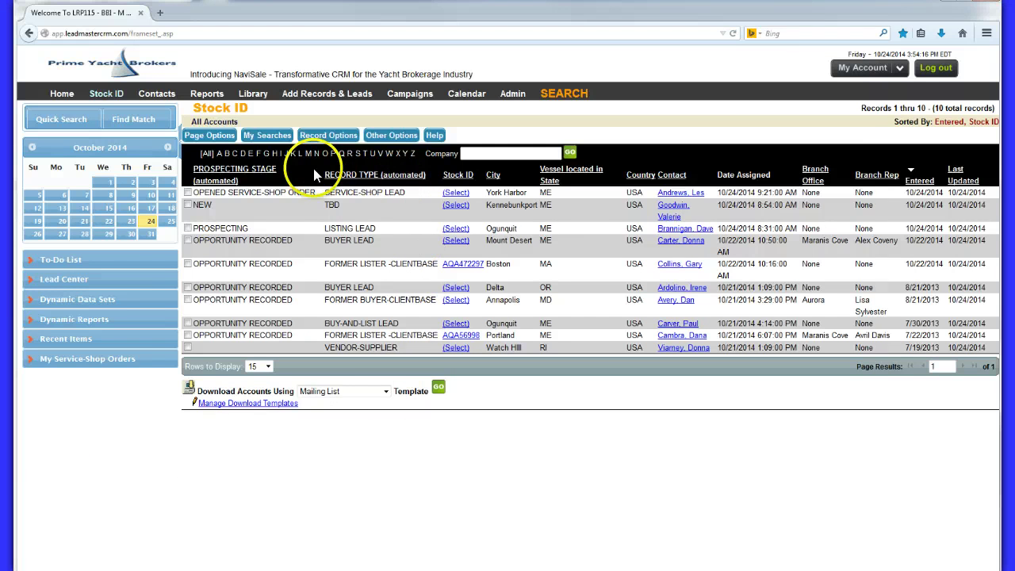
Highlight the Record Type heading in the Stock ID list, followed by the Listing Lead, Buyer Lead and Vendor-Supplier entries.
{"action": "left_click_drag", "start_coordinate": [326, 176], "coordinate": [394, 183]}
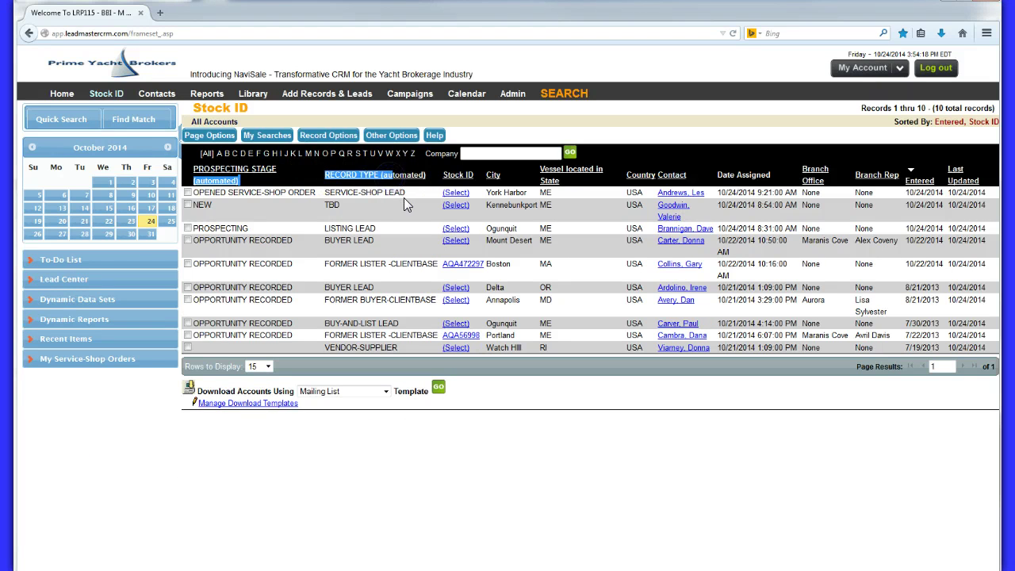
{"action": "left_click", "coordinate": [404, 198]}
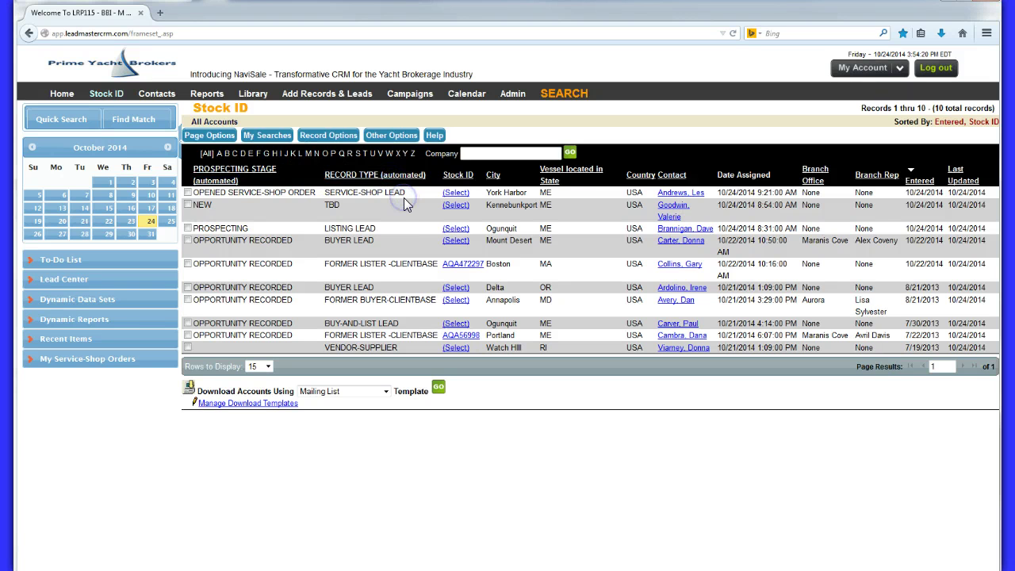
{"action": "left_click_drag", "start_coordinate": [380, 229], "coordinate": [325, 229]}
{"action": "left_click_drag", "start_coordinate": [386, 240], "coordinate": [324, 242]}
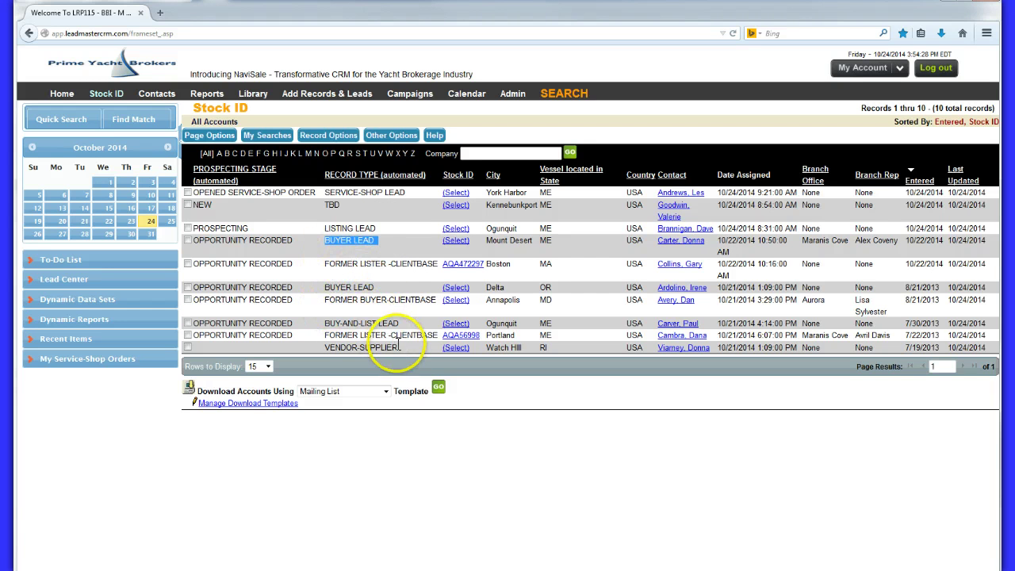
{"action": "left_click_drag", "start_coordinate": [399, 347], "coordinate": [324, 348]}
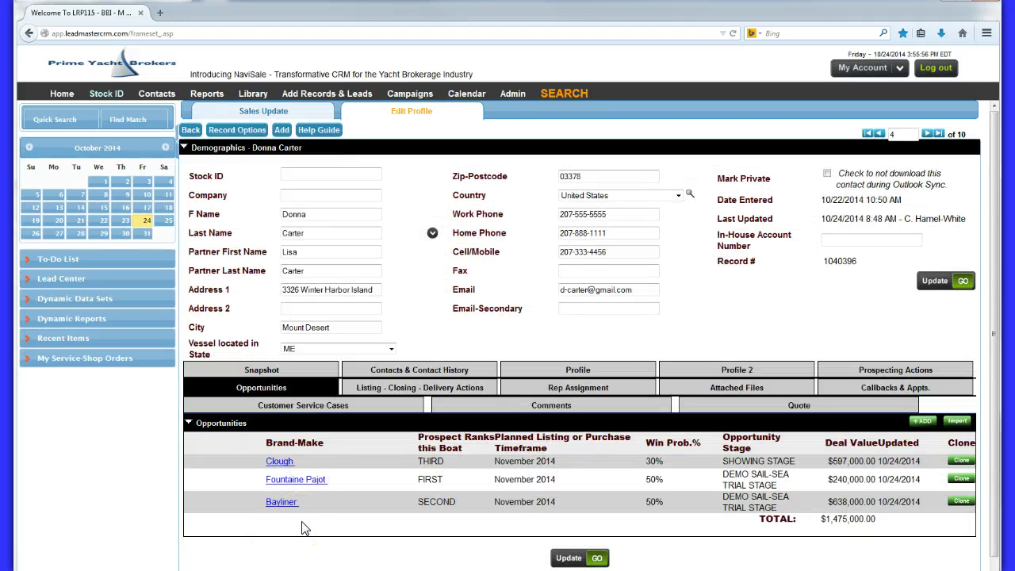
Open the Bayliner opportunity of the Mount Desert buyer lead and widen its window to show the full form.
{"action": "left_click", "coordinate": [289, 506]}
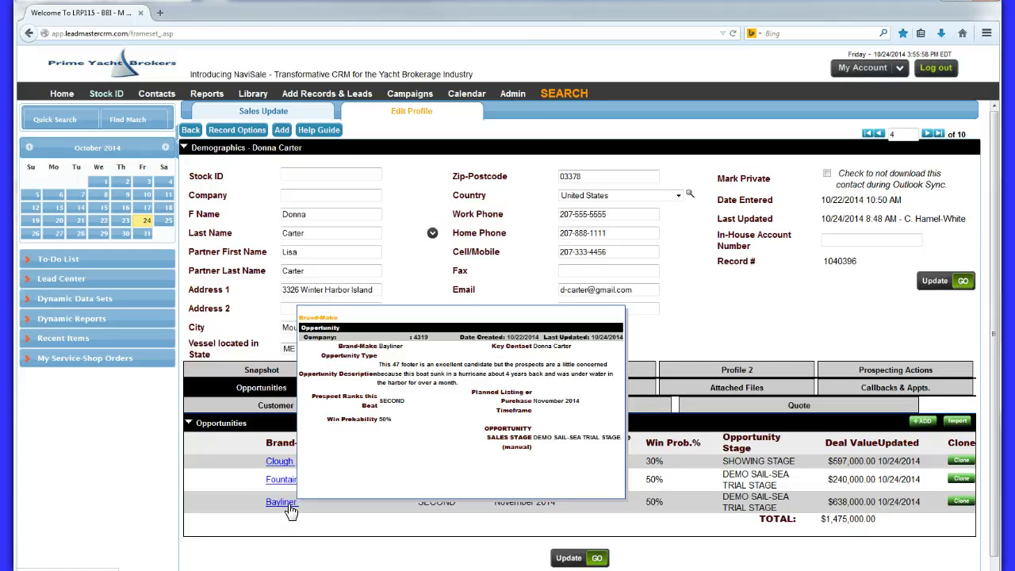
{"action": "left_click", "coordinate": [290, 508]}
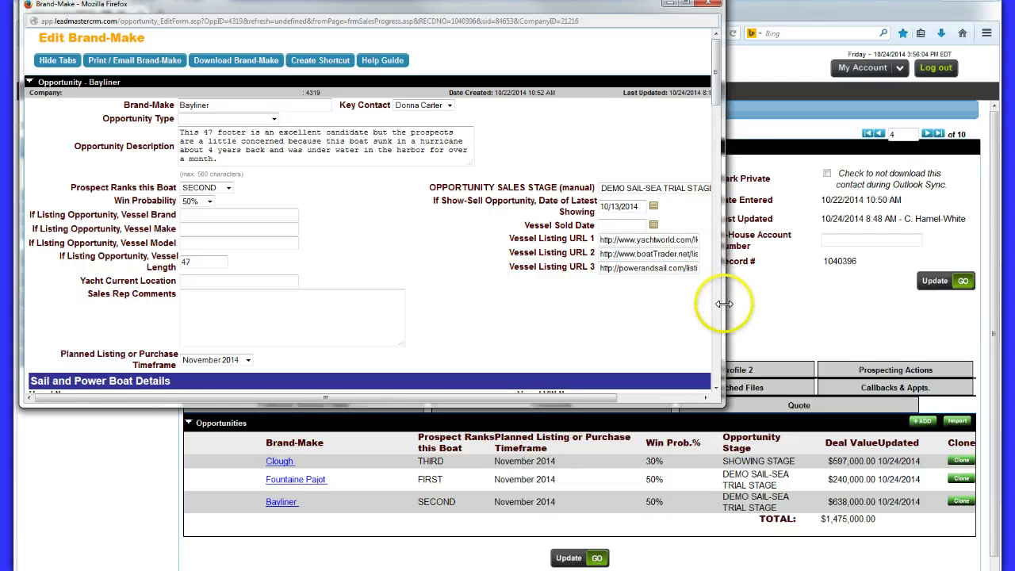
{"action": "left_click_drag", "start_coordinate": [724, 304], "coordinate": [938, 294]}
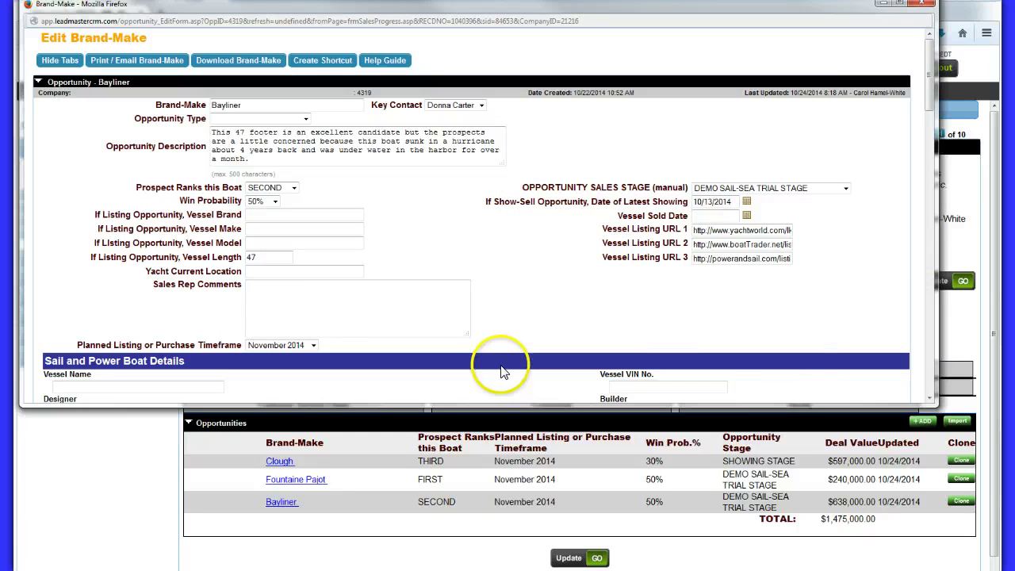
Highlight the Vessel Listing URL 1, URL 2 and URL 3 labels one after another in the Bayliner opportunity.
{"action": "left_click", "coordinate": [341, 303]}
{"action": "left_click", "coordinate": [603, 230]}
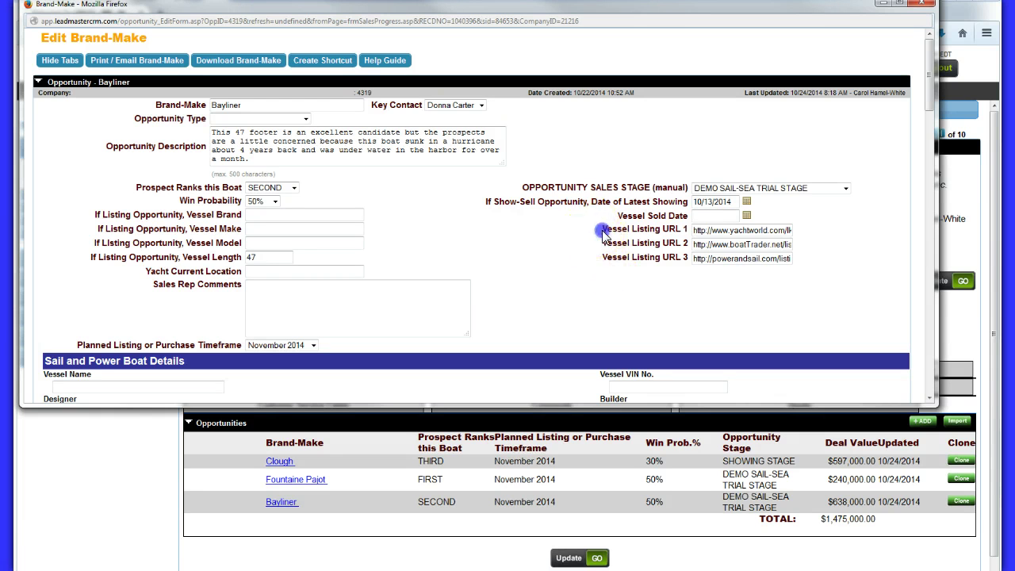
{"action": "left_click_drag", "start_coordinate": [604, 230], "coordinate": [687, 230]}
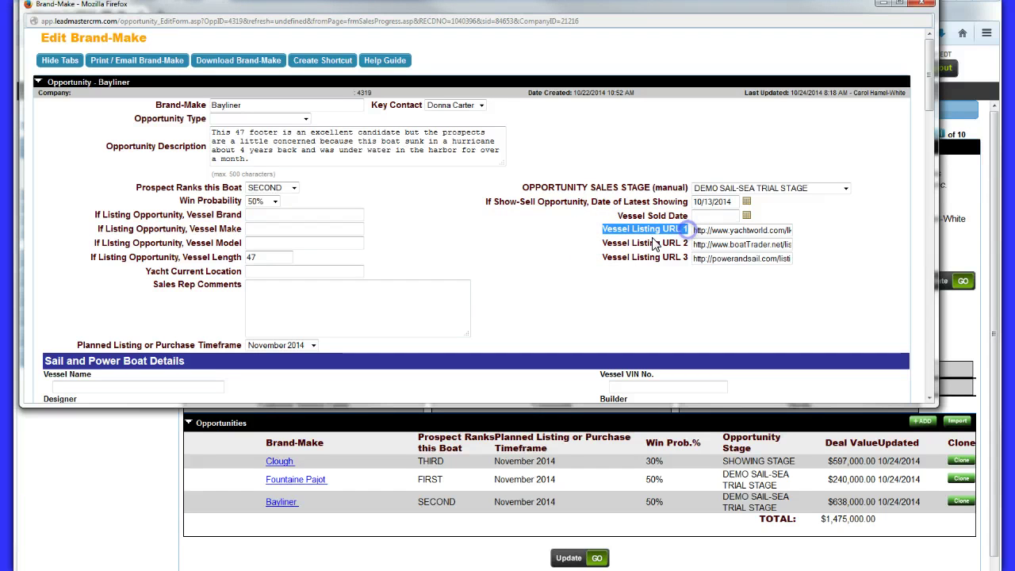
{"action": "left_click_drag", "start_coordinate": [603, 244], "coordinate": [687, 245]}
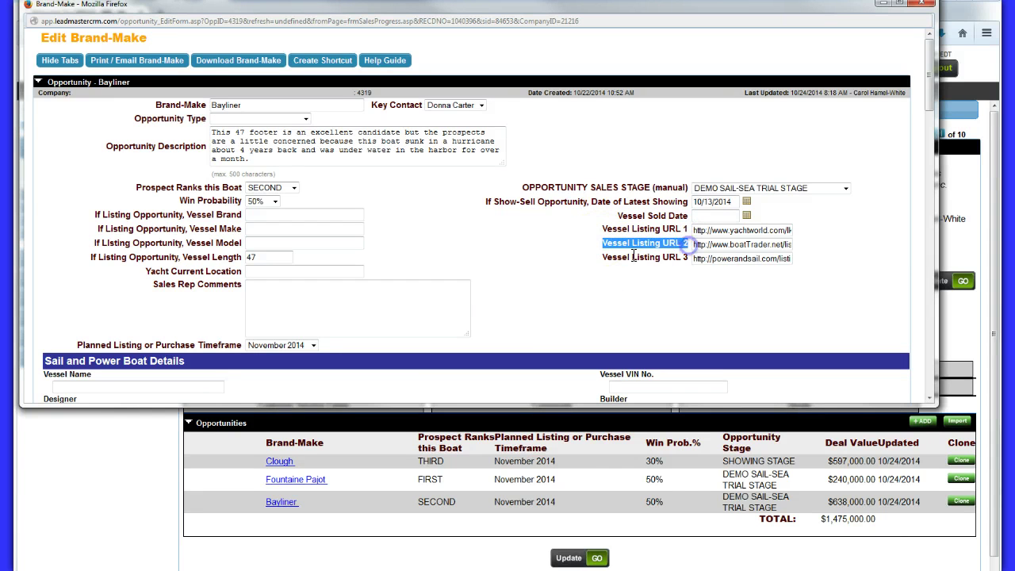
{"action": "left_click_drag", "start_coordinate": [602, 258], "coordinate": [691, 258]}
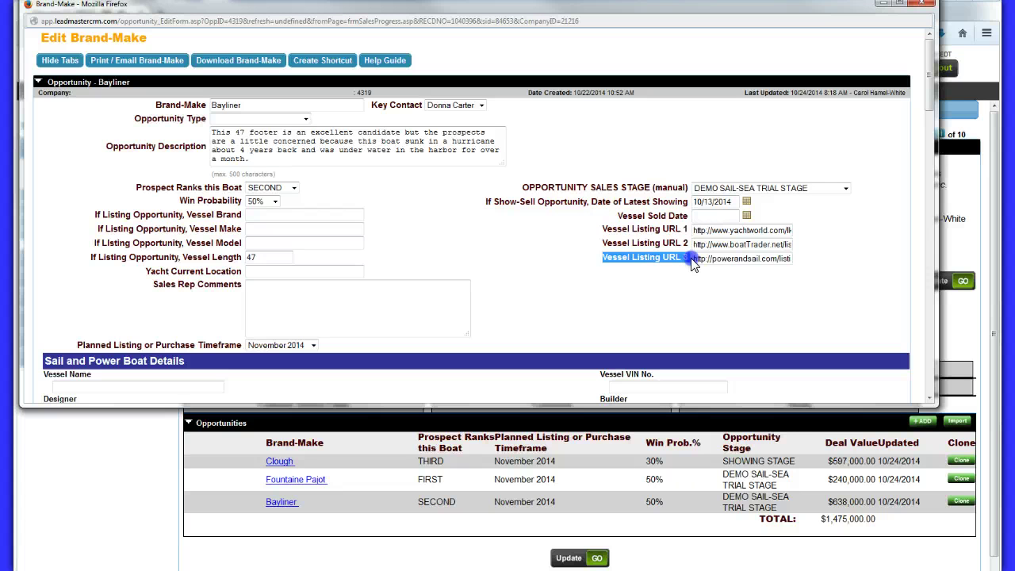
{"action": "left_click_drag", "start_coordinate": [692, 264], "coordinate": [691, 265]}
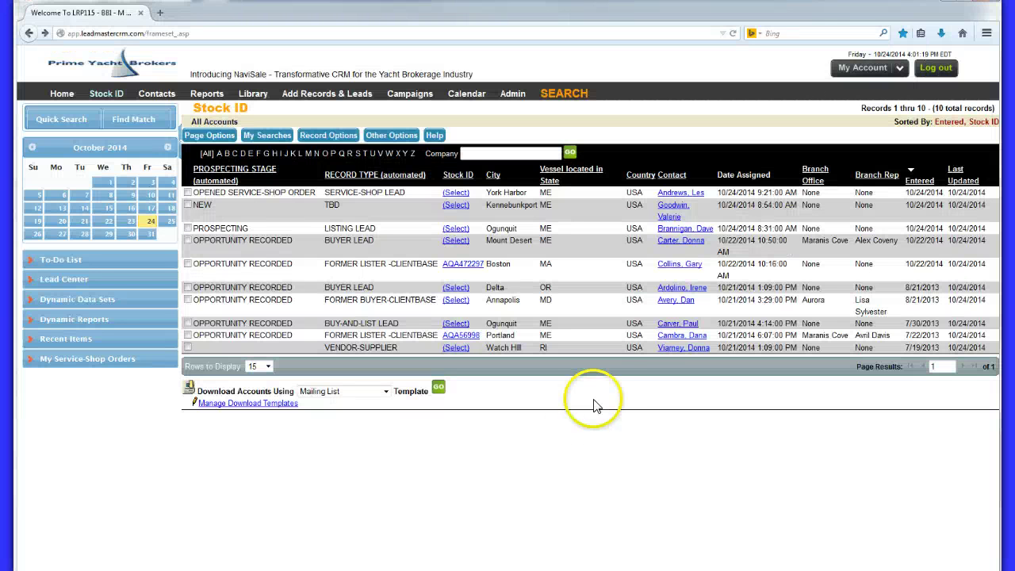
Open the York Harbor service-shop lead, show its prospecting actions, and highlight OPEN OPPORTUNITY and OPEN SERVICE-SHOP ORDER.
{"action": "left_click", "coordinate": [687, 195]}
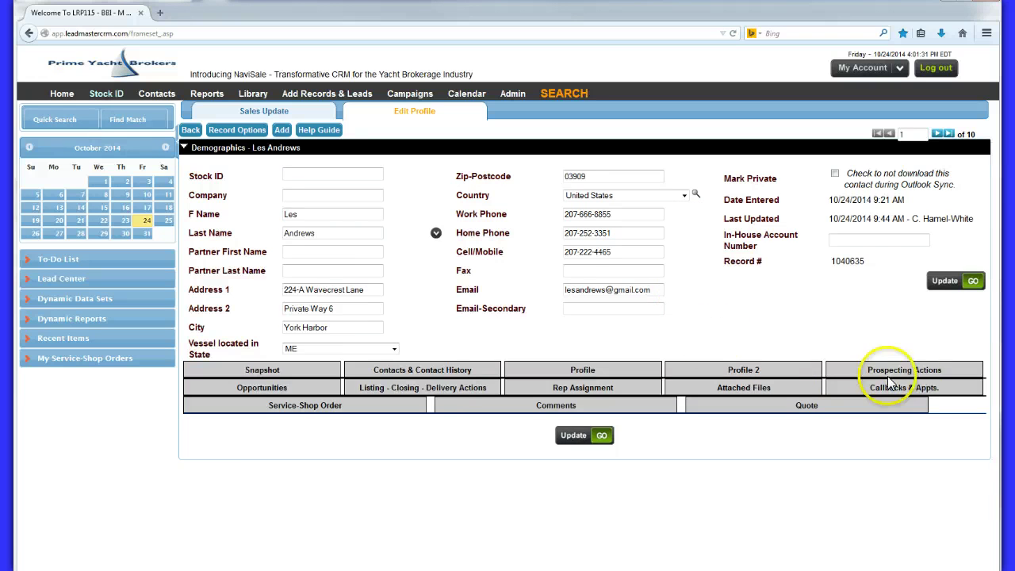
{"action": "left_click", "coordinate": [913, 373]}
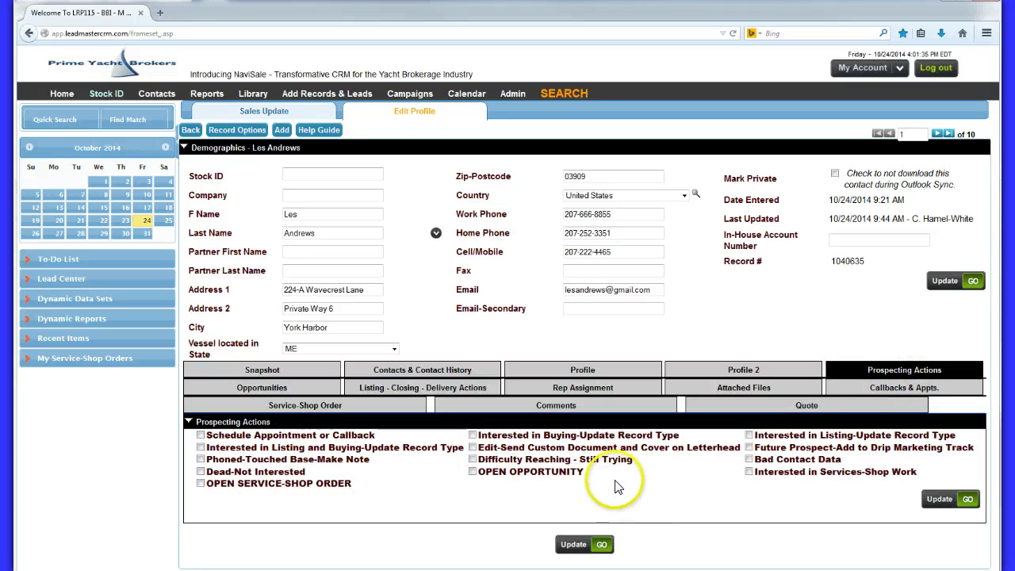
{"action": "left_click_drag", "start_coordinate": [587, 472], "coordinate": [480, 476]}
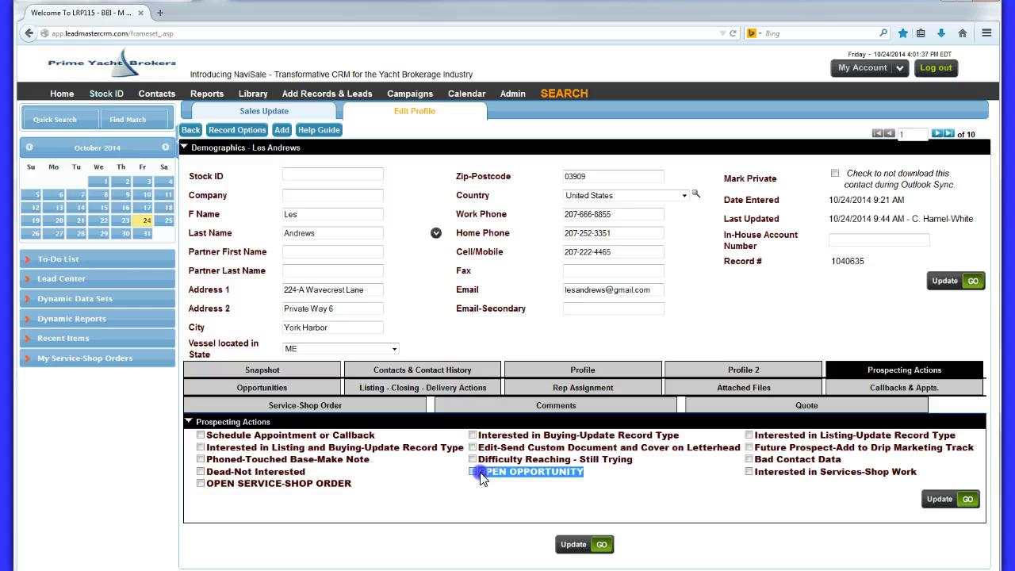
{"action": "left_click_drag", "start_coordinate": [372, 485], "coordinate": [212, 490]}
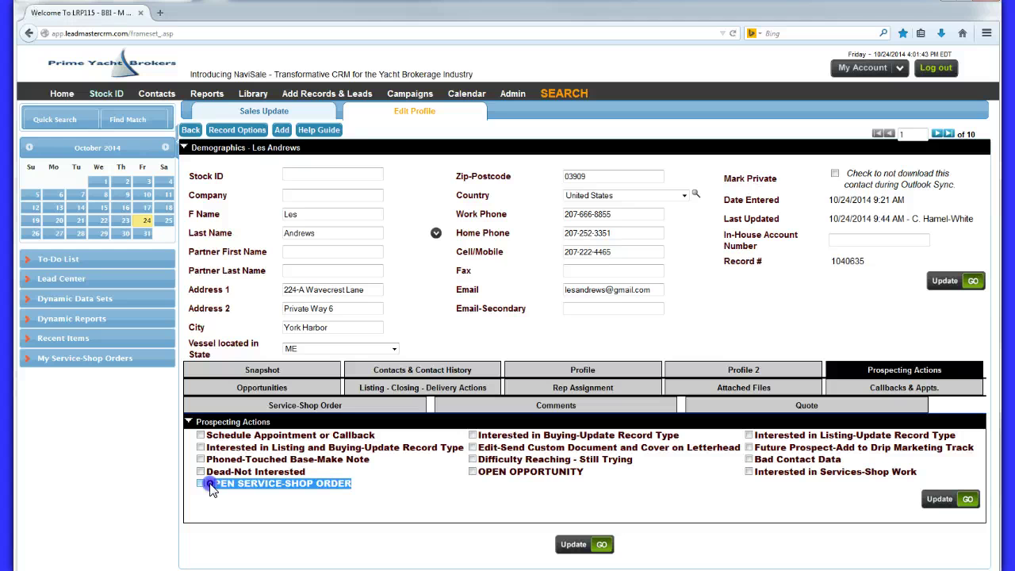
Check the lead's opportunities, then open its hull fiberglass service-shop order, widen the window for review, and close it.
{"action": "left_click", "coordinate": [238, 385]}
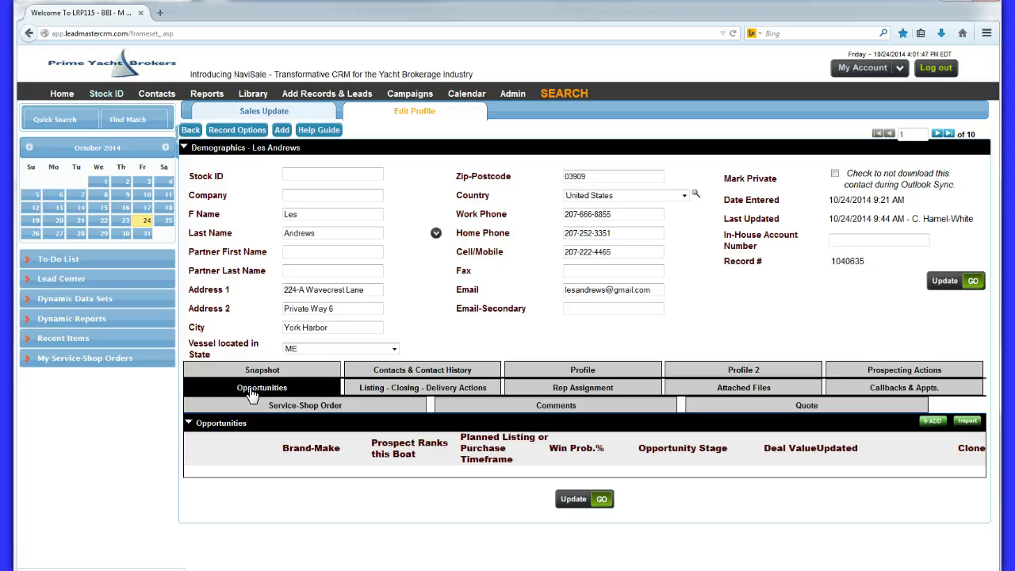
{"action": "left_click", "coordinate": [332, 409]}
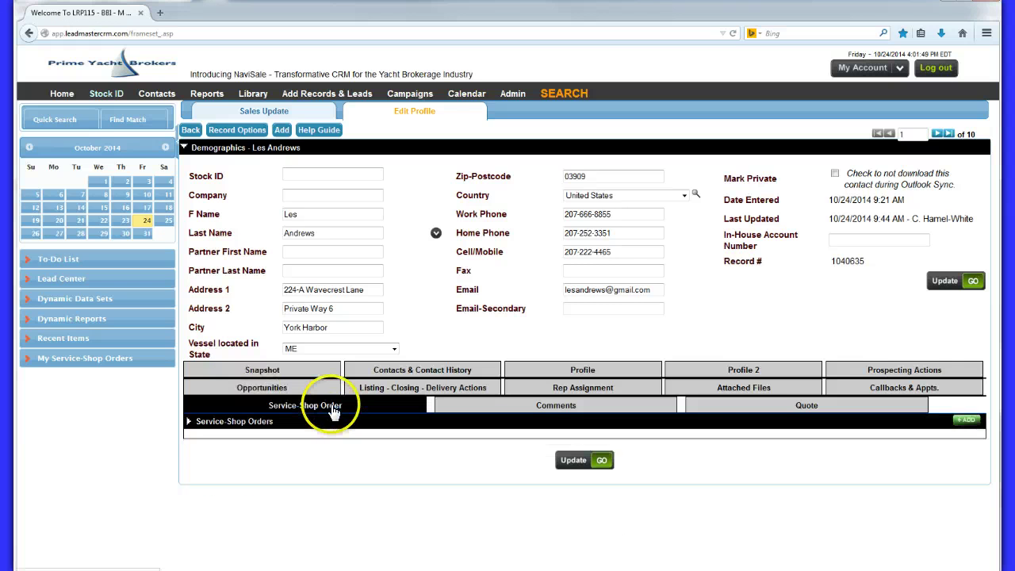
{"action": "left_click", "coordinate": [189, 421]}
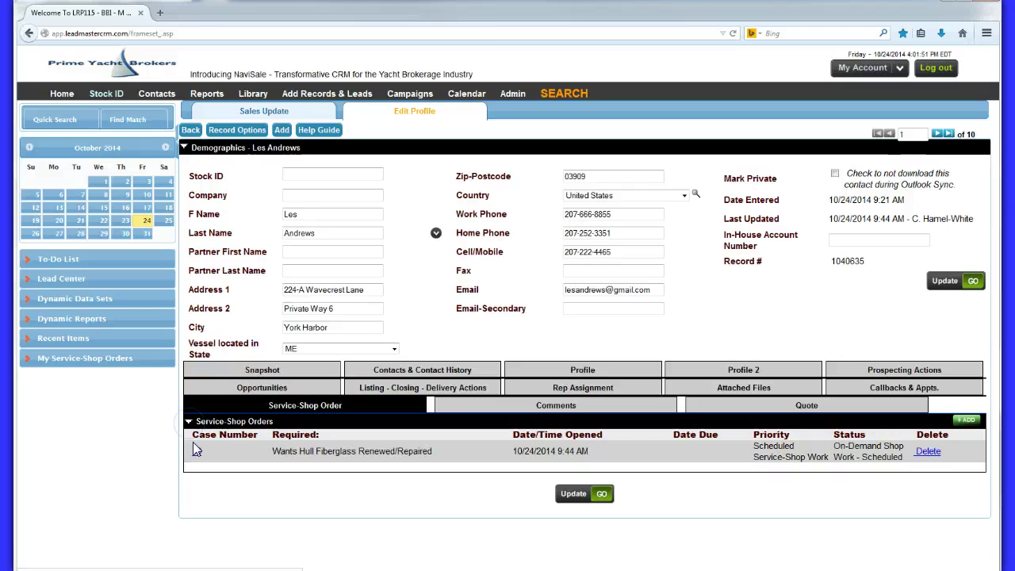
{"action": "left_click", "coordinate": [197, 449]}
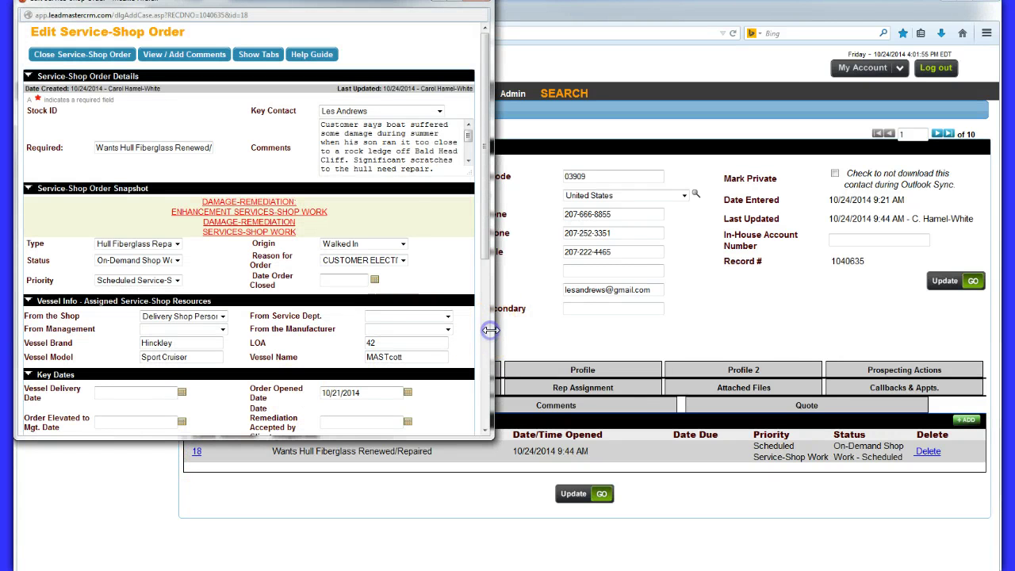
{"action": "left_click_drag", "start_coordinate": [491, 330], "coordinate": [856, 316]}
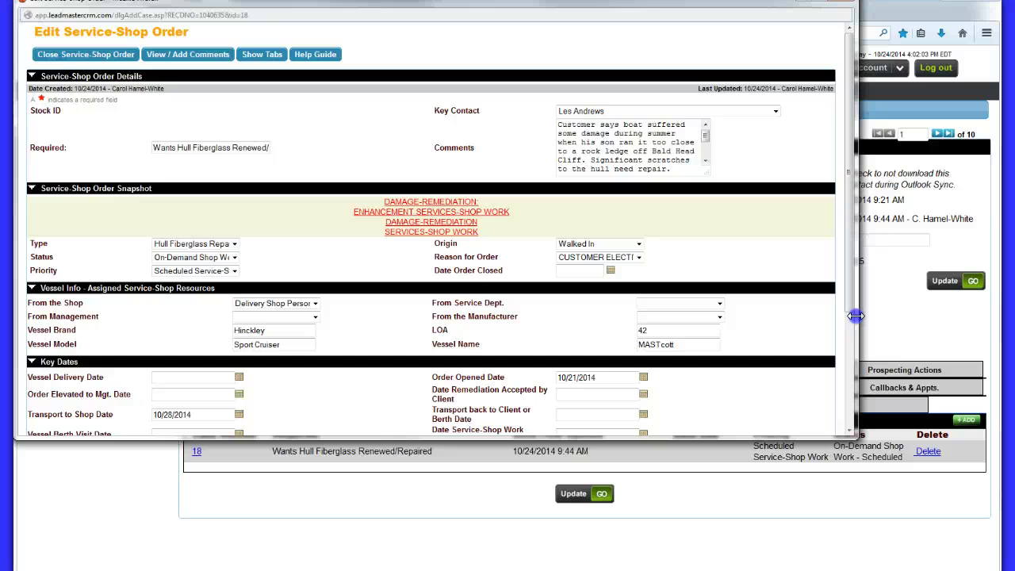
{"action": "left_click", "coordinate": [843, 8]}
Show the Listing - Closing - Delivery Actions available for the York Harbor service-shop lead.
{"action": "left_click", "coordinate": [441, 389]}
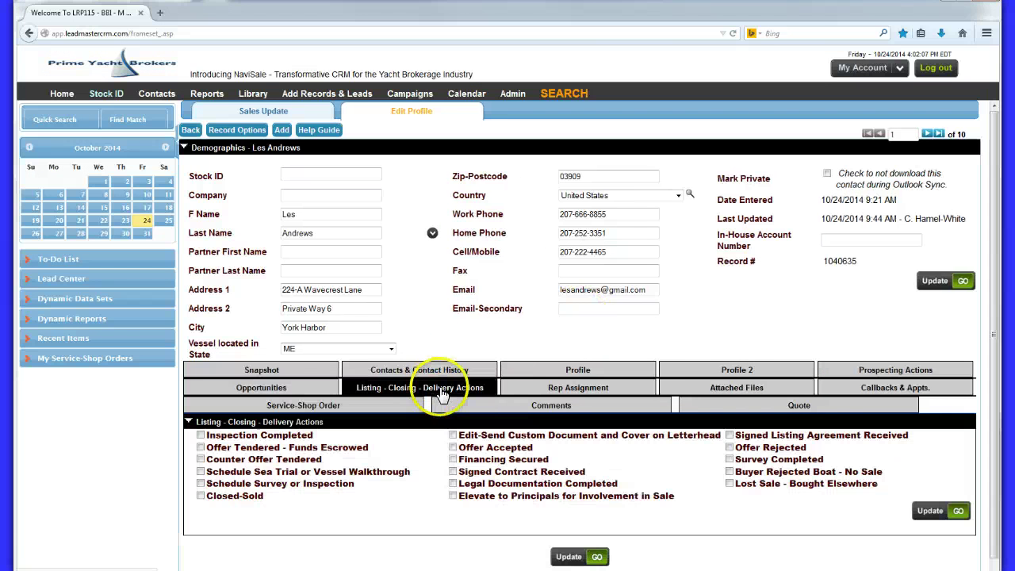
{"action": "left_click", "coordinate": [420, 502]}
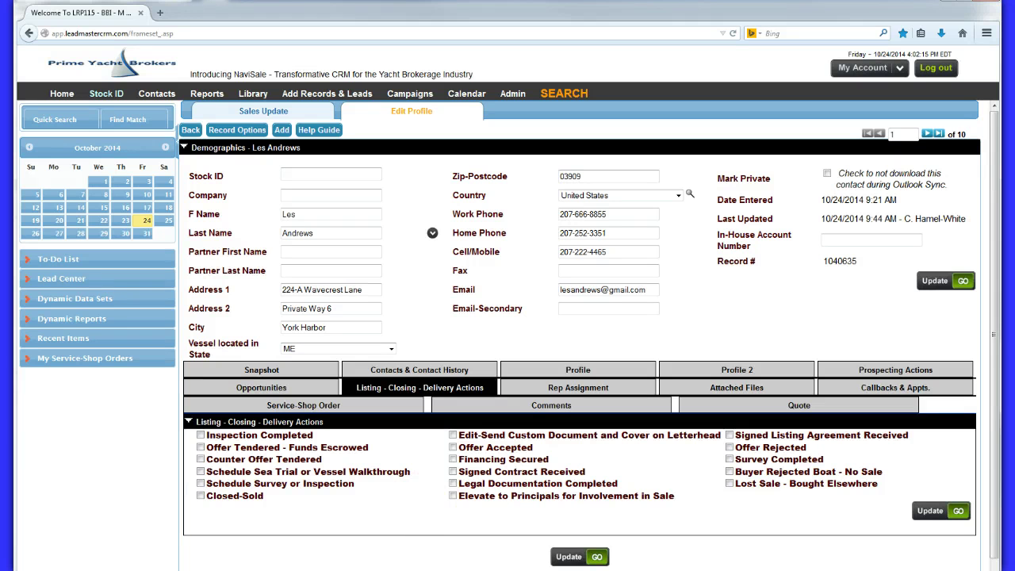